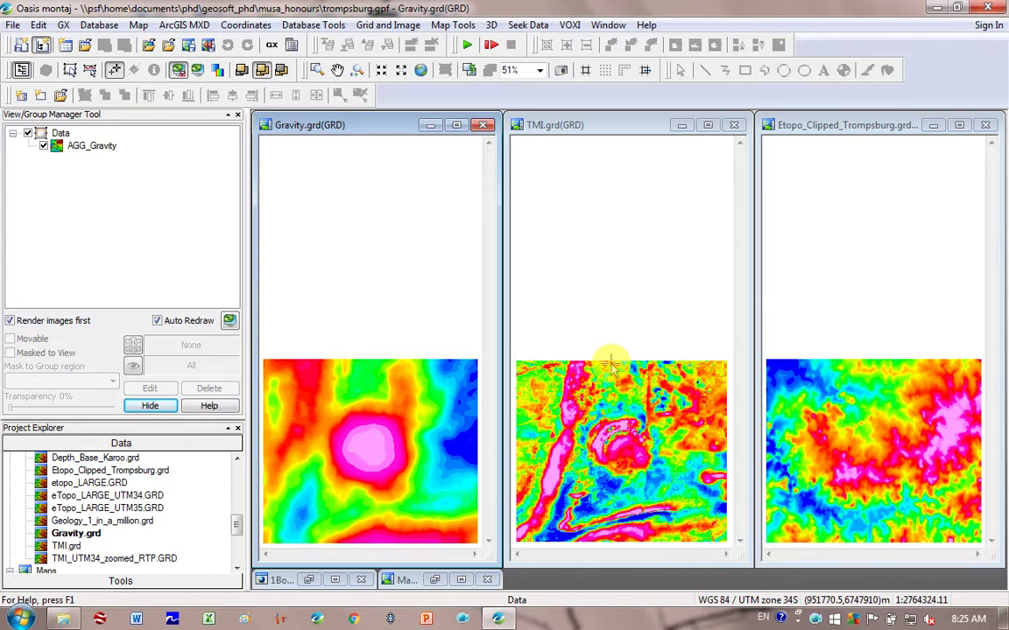
# Step: Activate the TMI grid window, then make Etopo_Clipped_Trompsburg.grd the active grid
pyautogui.click(576, 131)
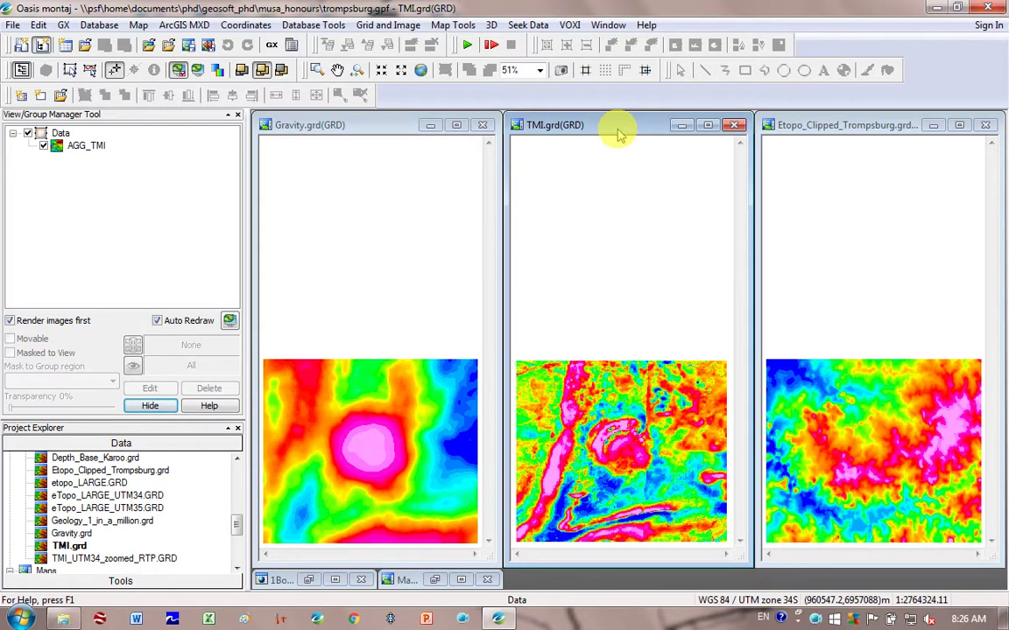
pyautogui.click(861, 136)
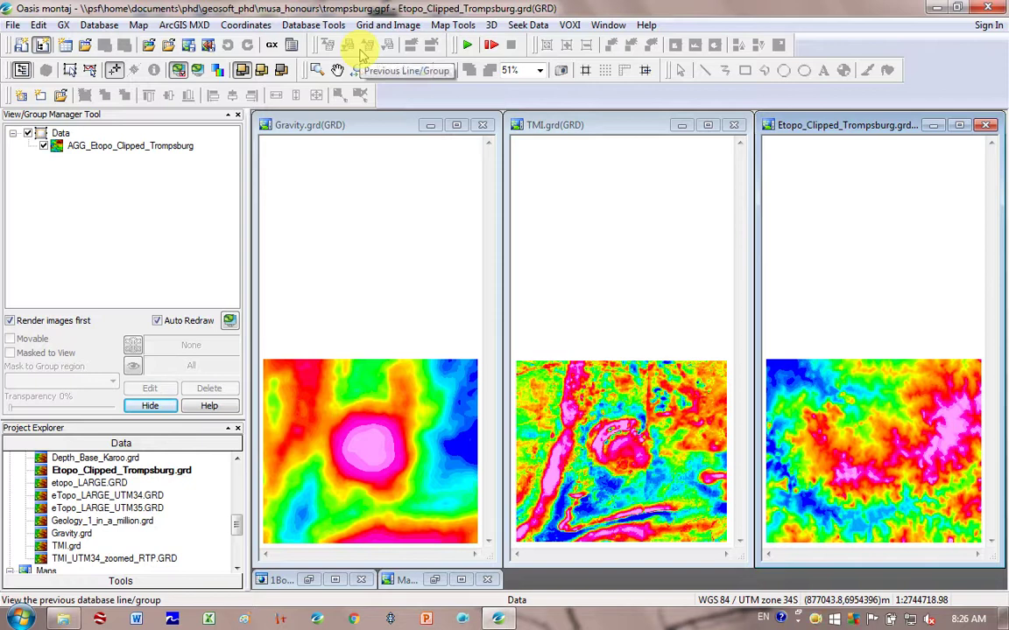
# Step: Use Grid Math to create Etopo150 as G0 = G1+150, with G1 set to Etopo_Clipped_Trompsburg.grd
pyautogui.click(388, 25)
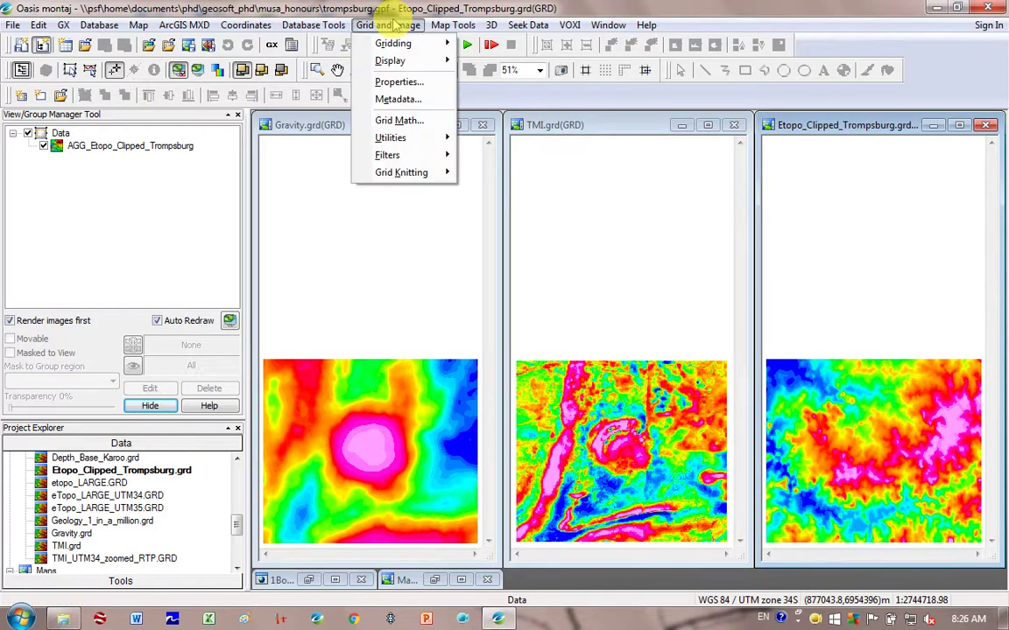
pyautogui.click(422, 123)
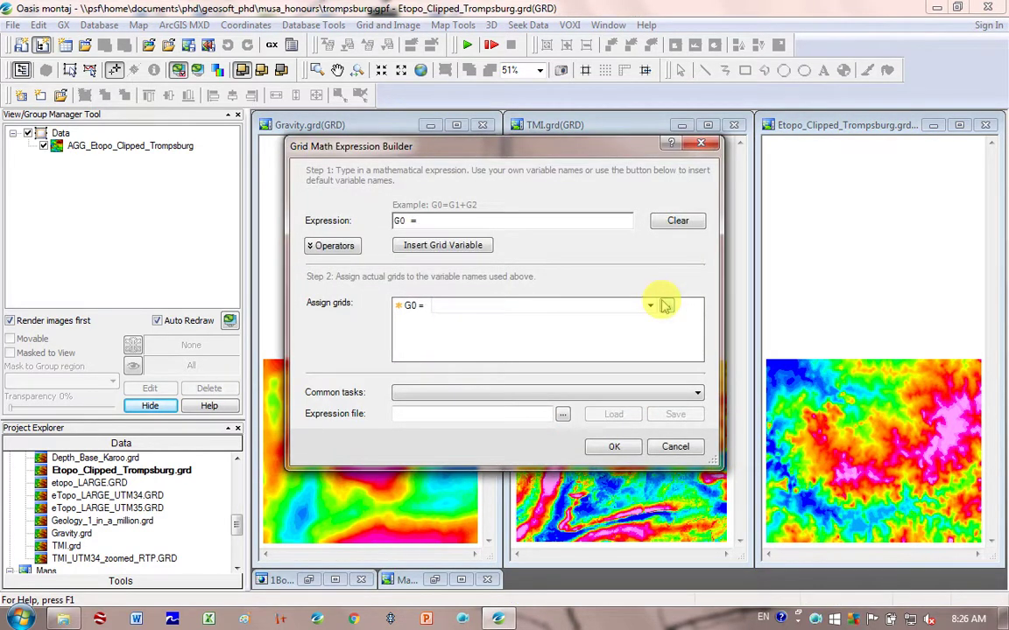
pyautogui.click(465, 247)
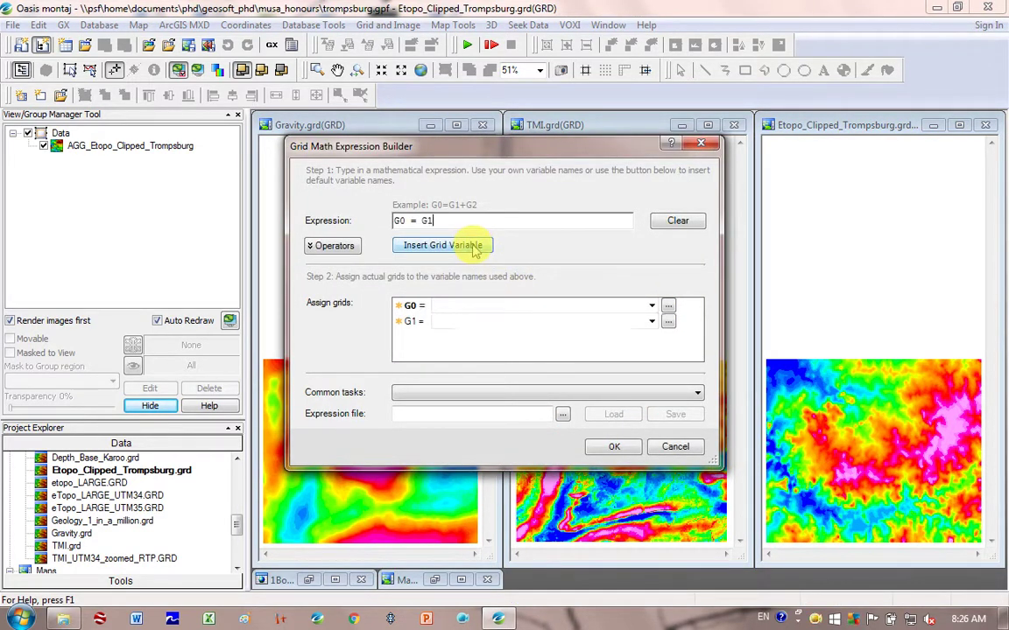
pyautogui.click(651, 322)
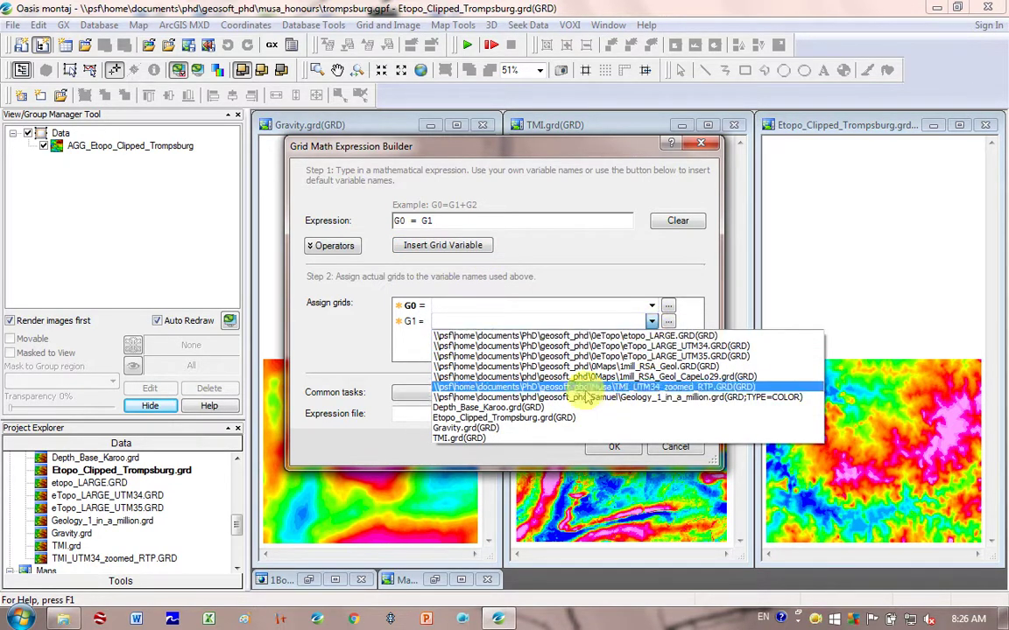
pyautogui.click(558, 418)
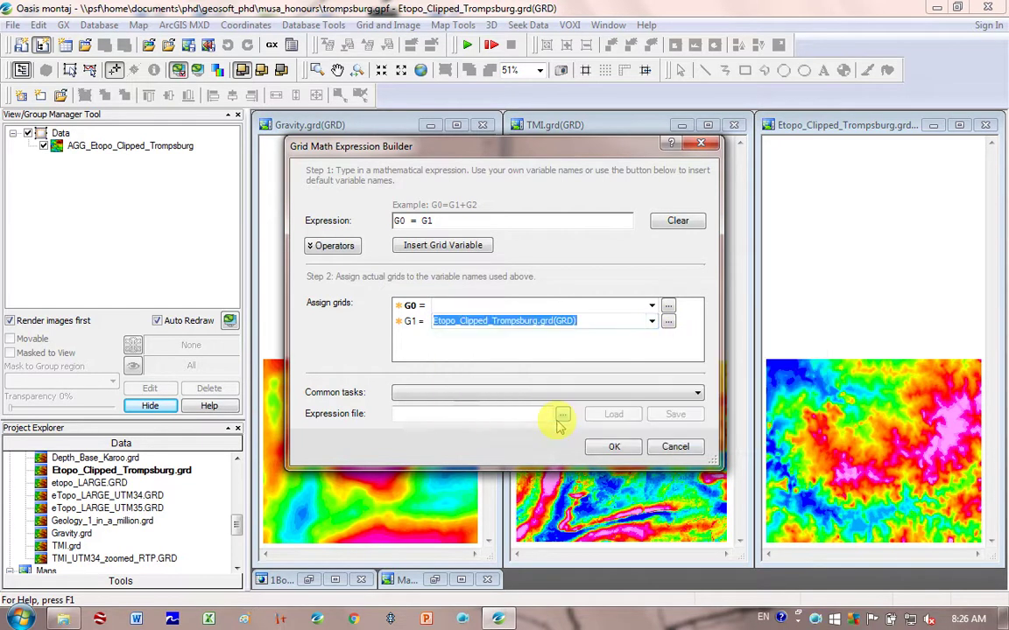
pyautogui.click(492, 306)
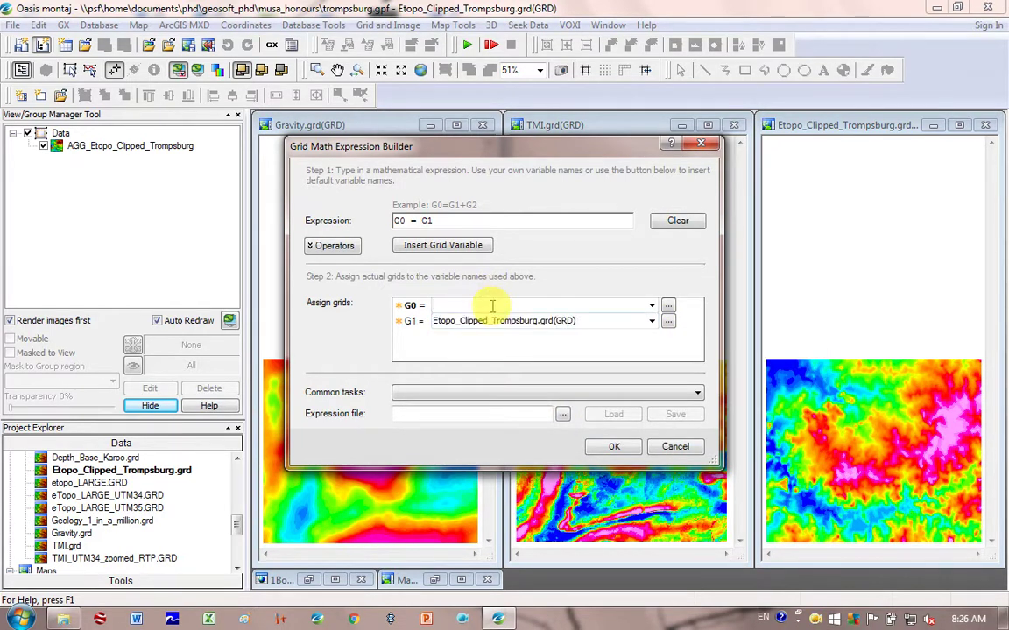
pyautogui.write('E')
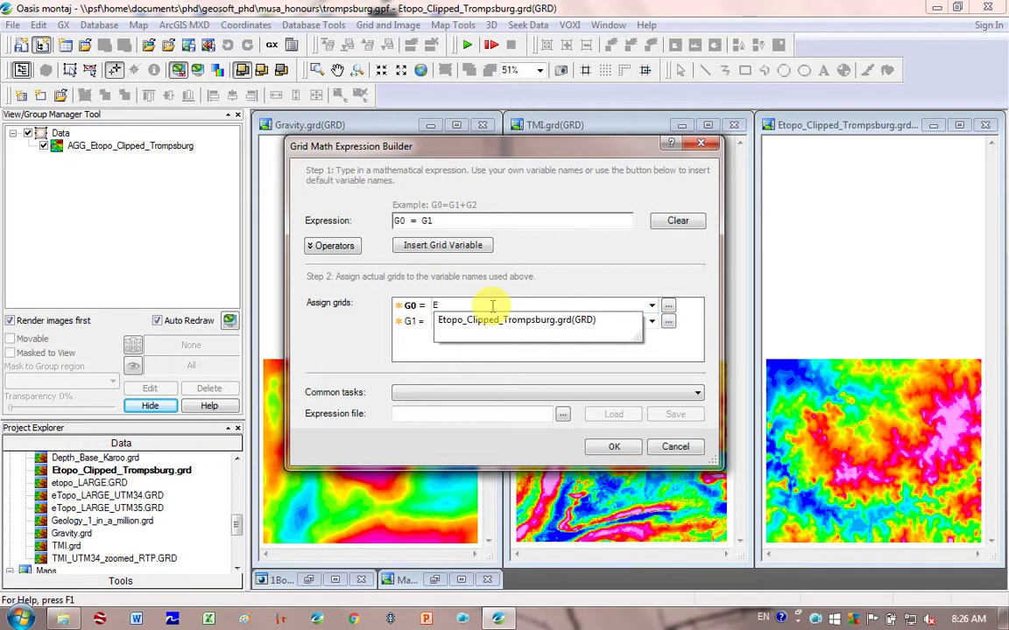
pyautogui.write('topo150')
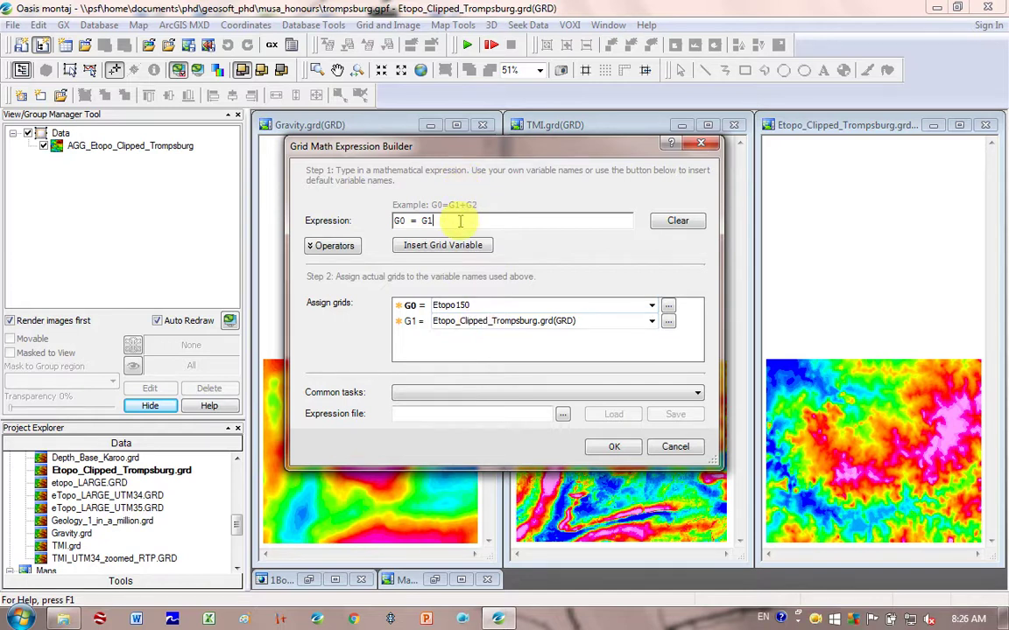
pyautogui.write('+150')
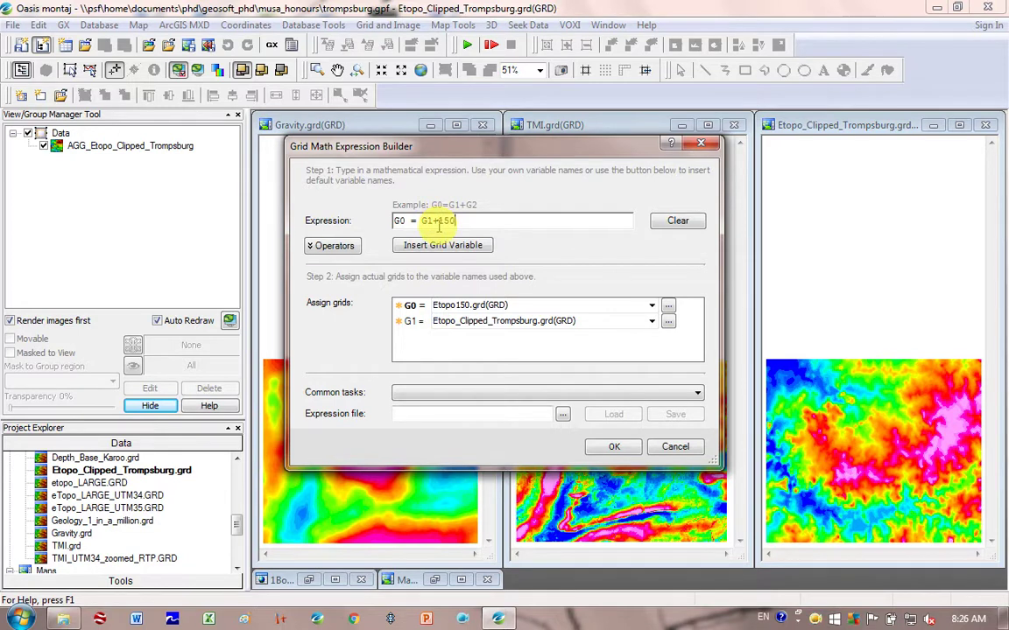
pyautogui.click(604, 448)
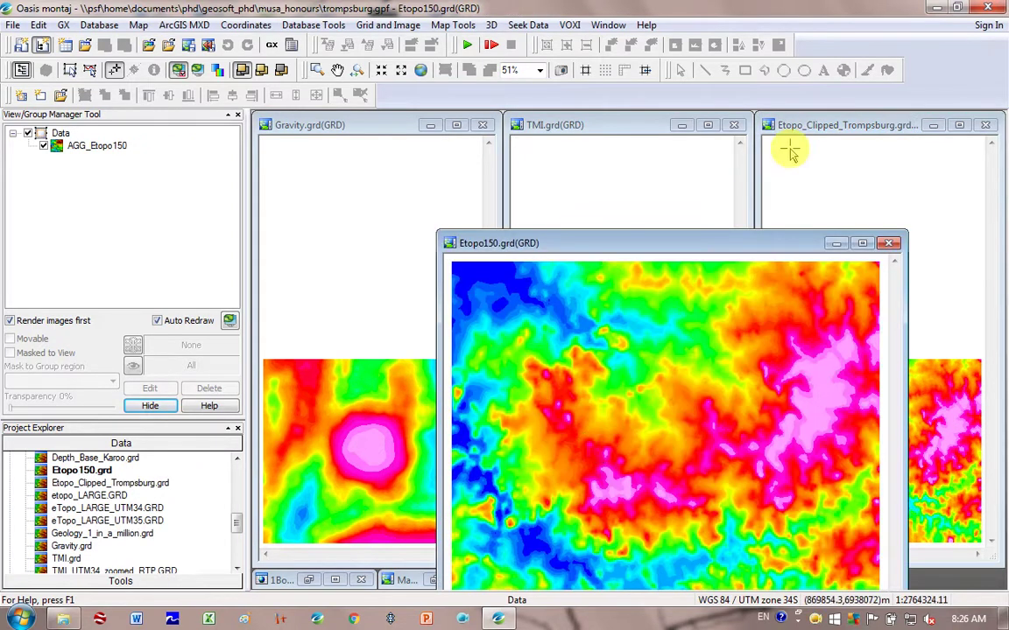
# Step: Minimize Etopo_Clipped_Trompsburg, tile the remaining grids vertically, and zoom all maps to full extent
pyautogui.click(935, 129)
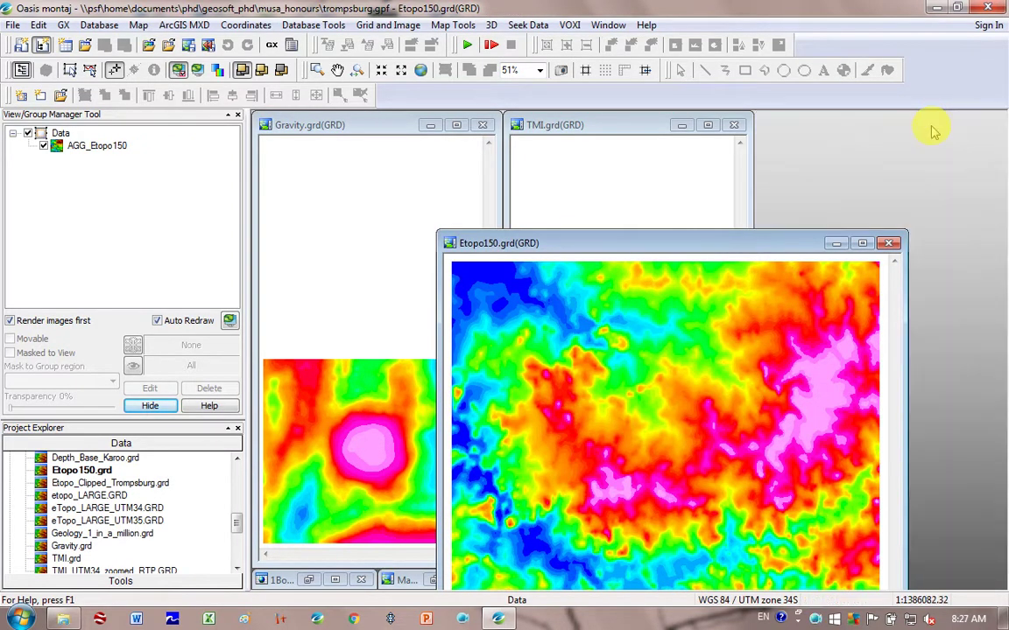
pyautogui.click(608, 26)
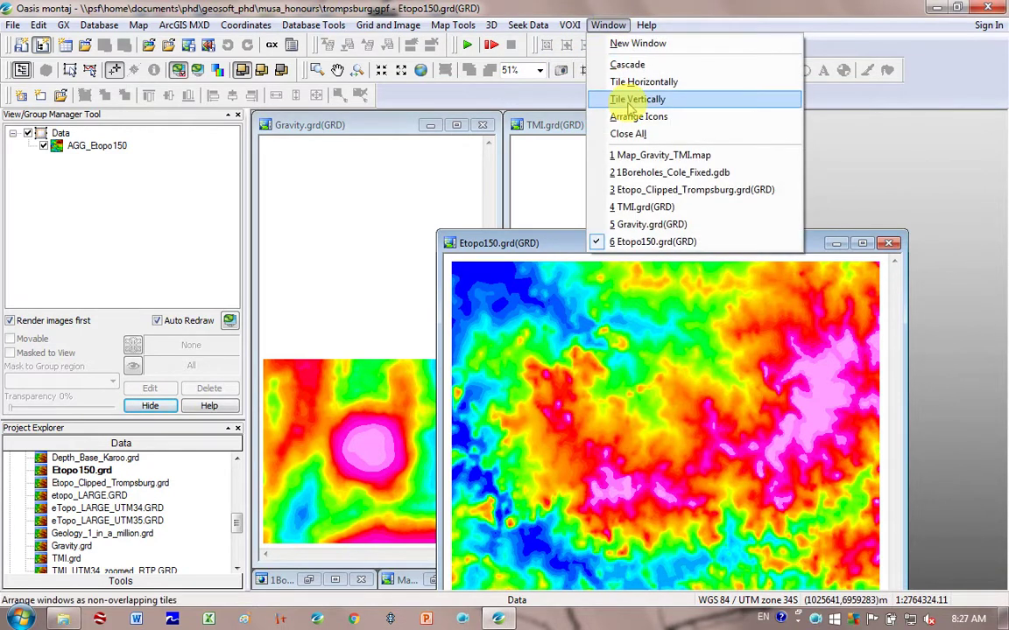
pyautogui.click(629, 102)
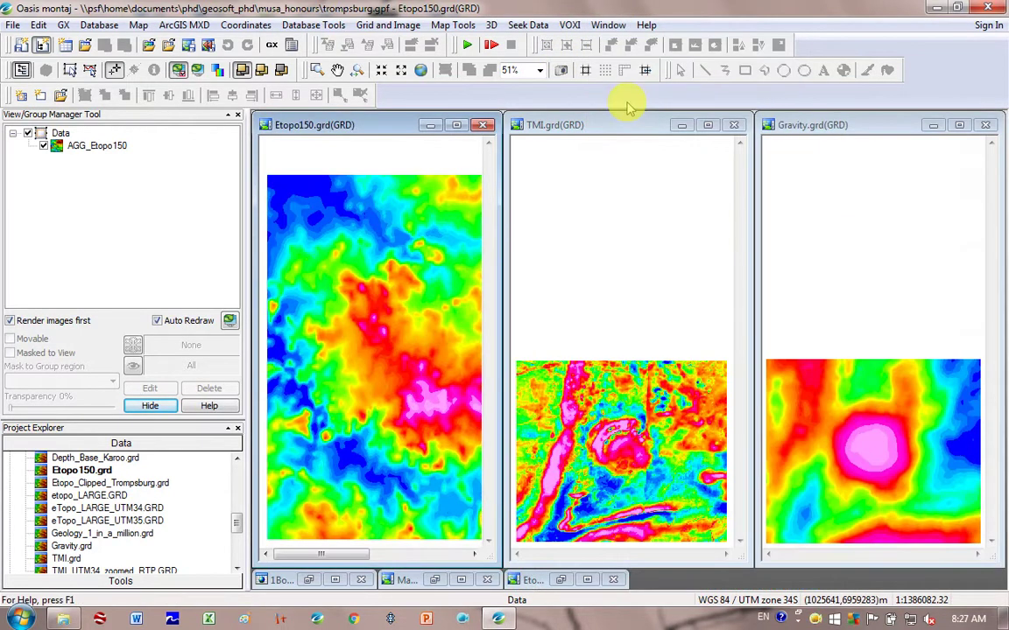
pyautogui.click(261, 72)
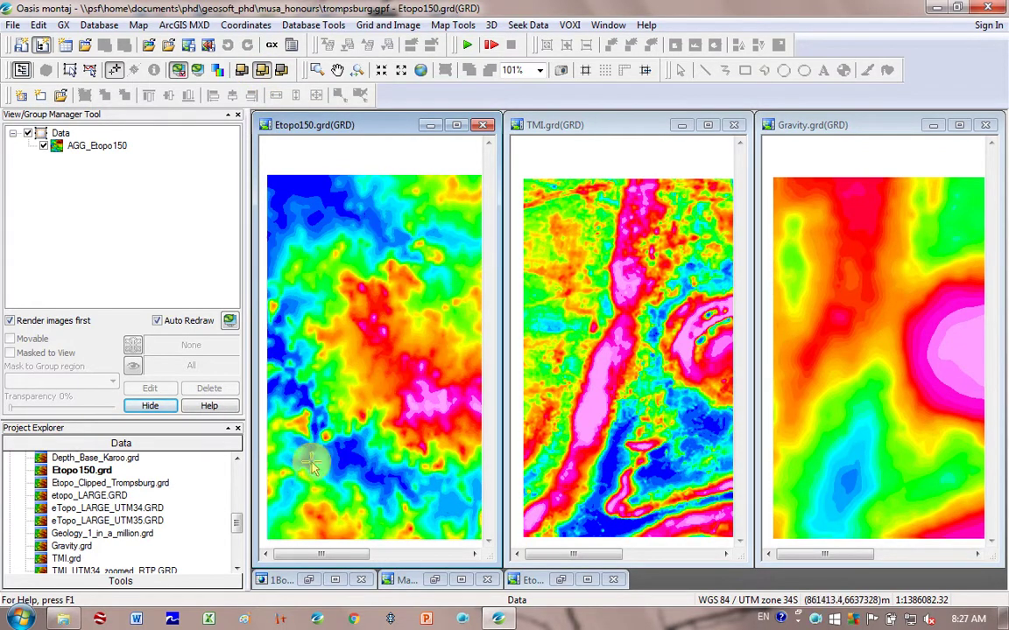
pyautogui.click(421, 73)
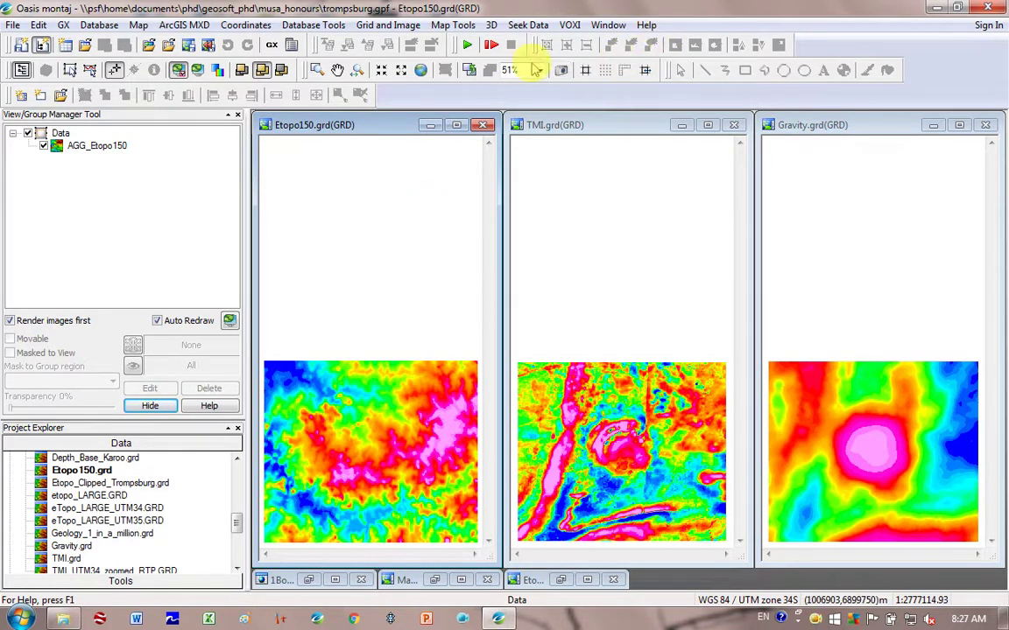
# Step: Browse the .omn files in GX Load Menu without loading any, then return to the VOXI menu
pyautogui.click(568, 25)
pyautogui.click(65, 26)
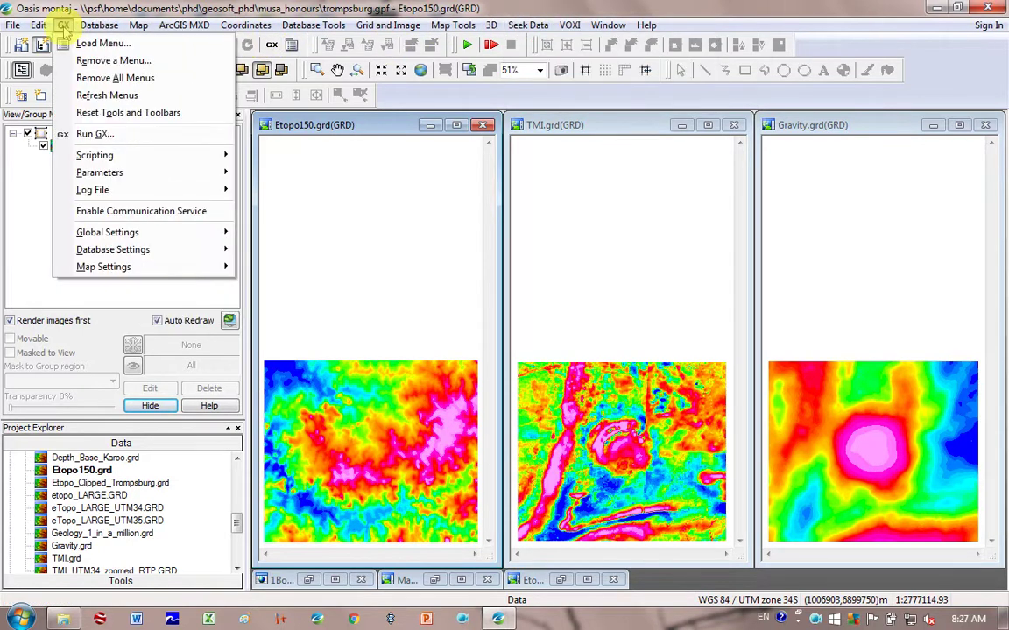
pyautogui.click(71, 46)
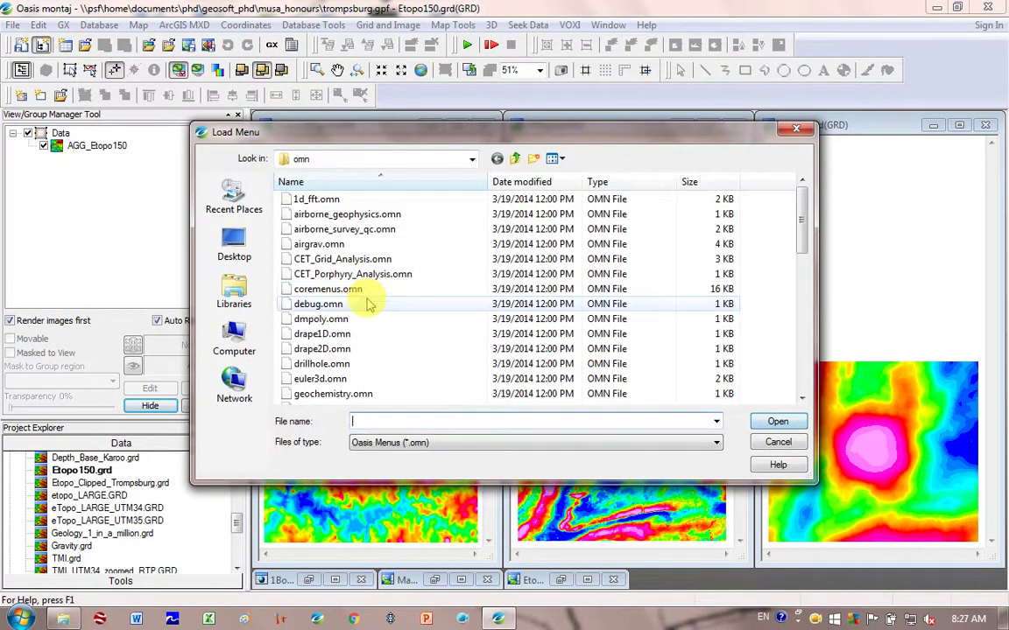
pyautogui.click(369, 303)
pyautogui.press('v')
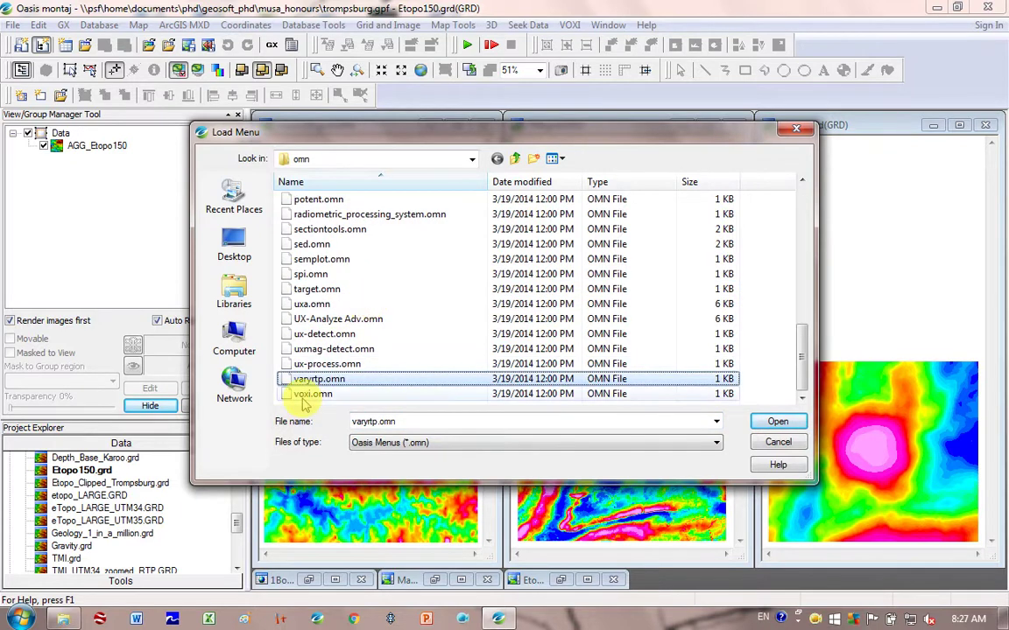
pyautogui.click(762, 447)
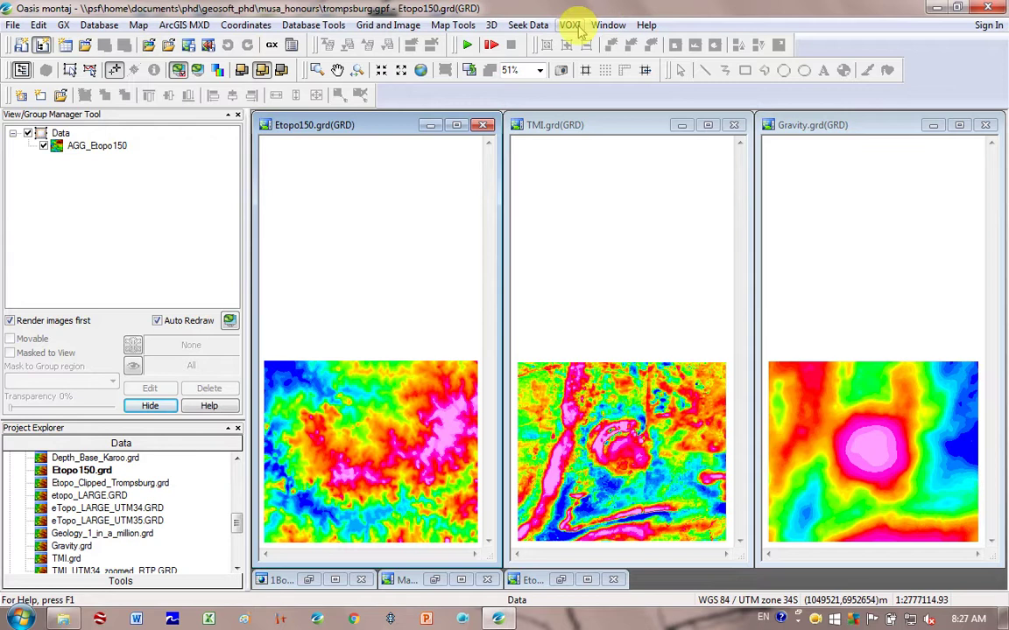
pyautogui.click(574, 26)
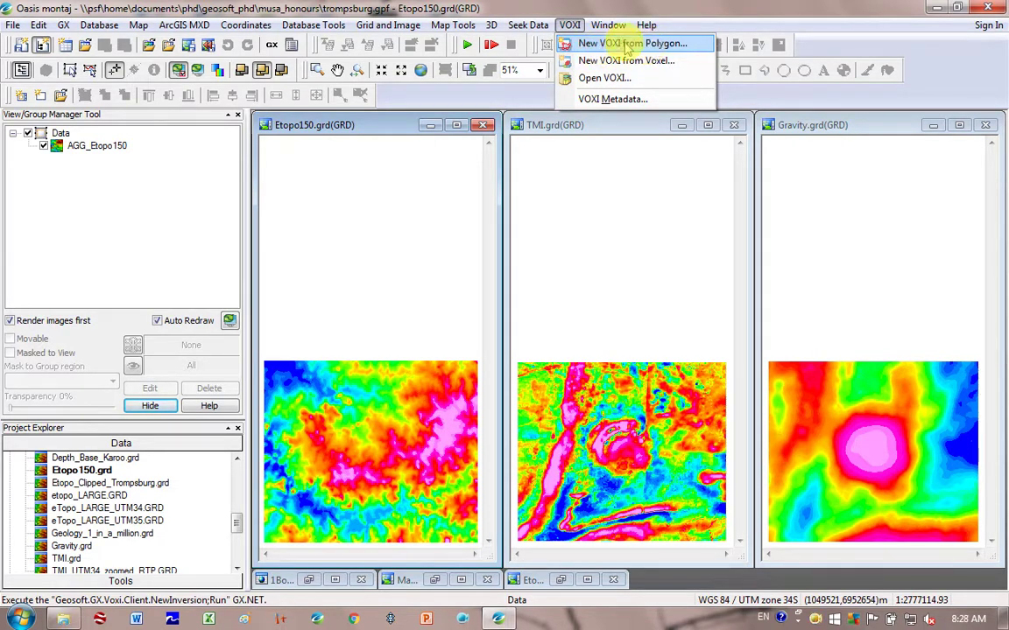
# Step: In New VOXI from Polygon, keep DEM Grid surface with Etopo_Clipped_Trompsburg.grd as the DEM
pyautogui.click(627, 46)
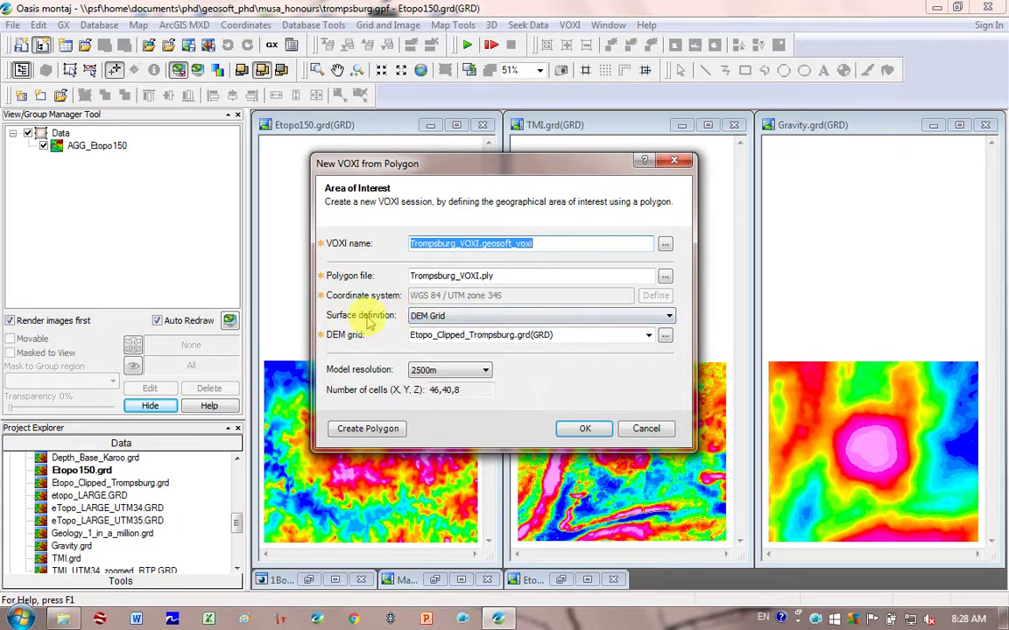
pyautogui.click(437, 317)
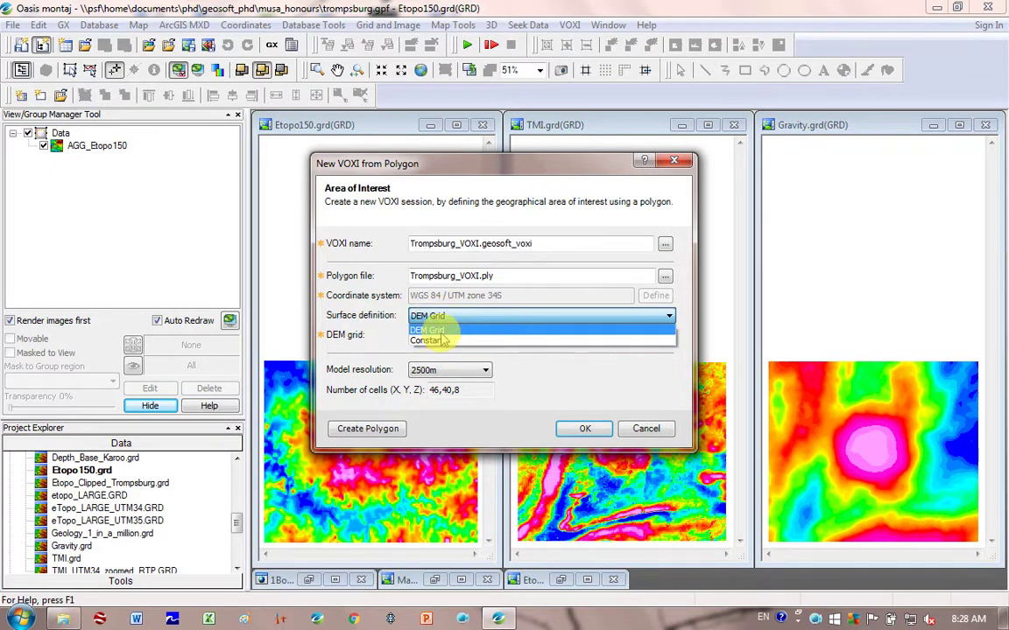
pyautogui.click(440, 331)
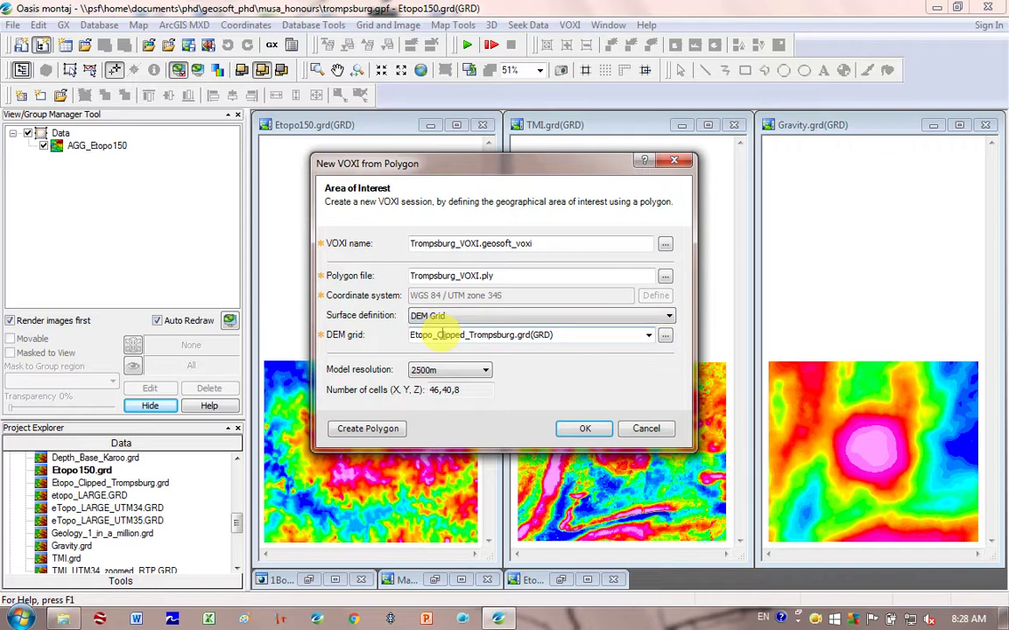
pyautogui.doubleClick(427, 338)
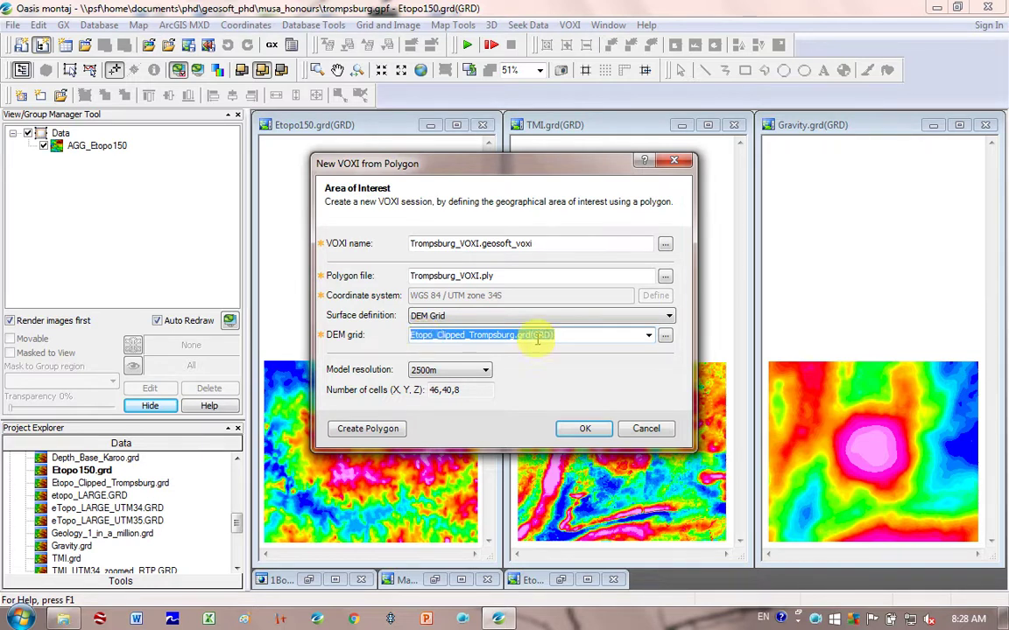
pyautogui.click(649, 335)
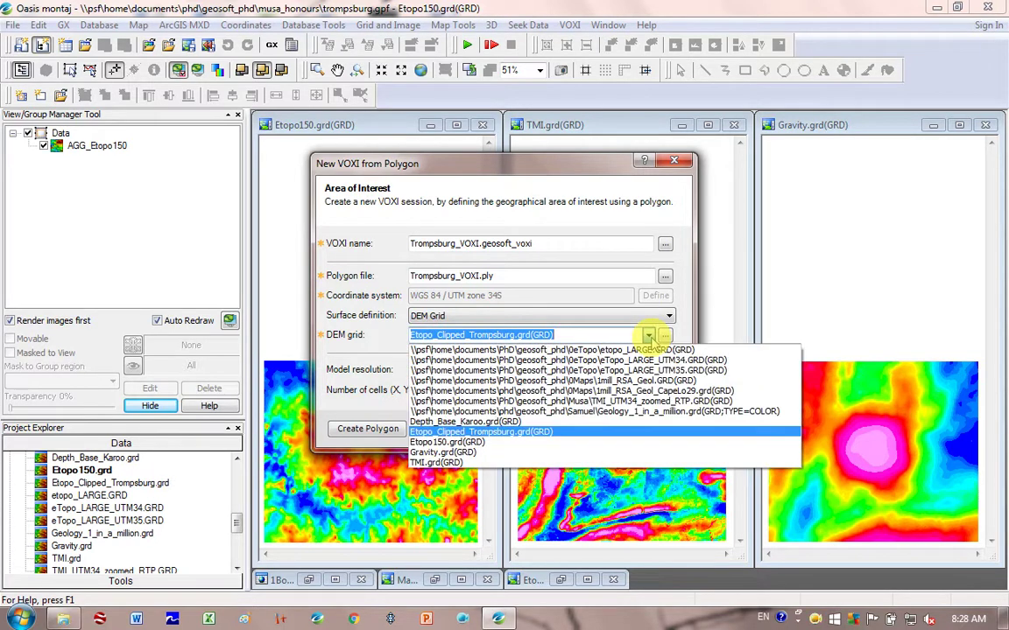
pyautogui.click(649, 336)
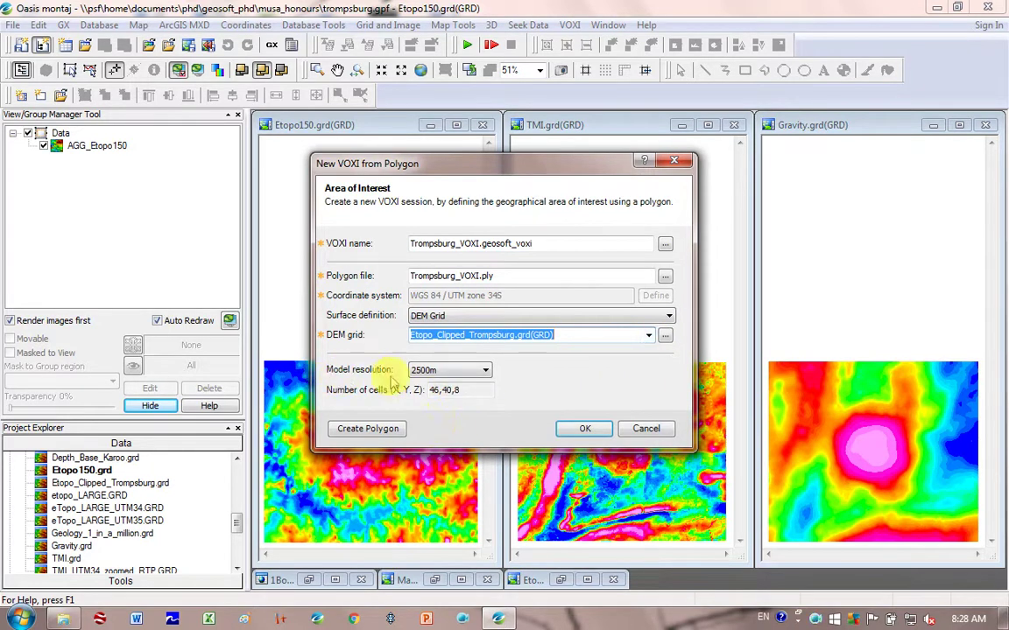
pyautogui.click(426, 371)
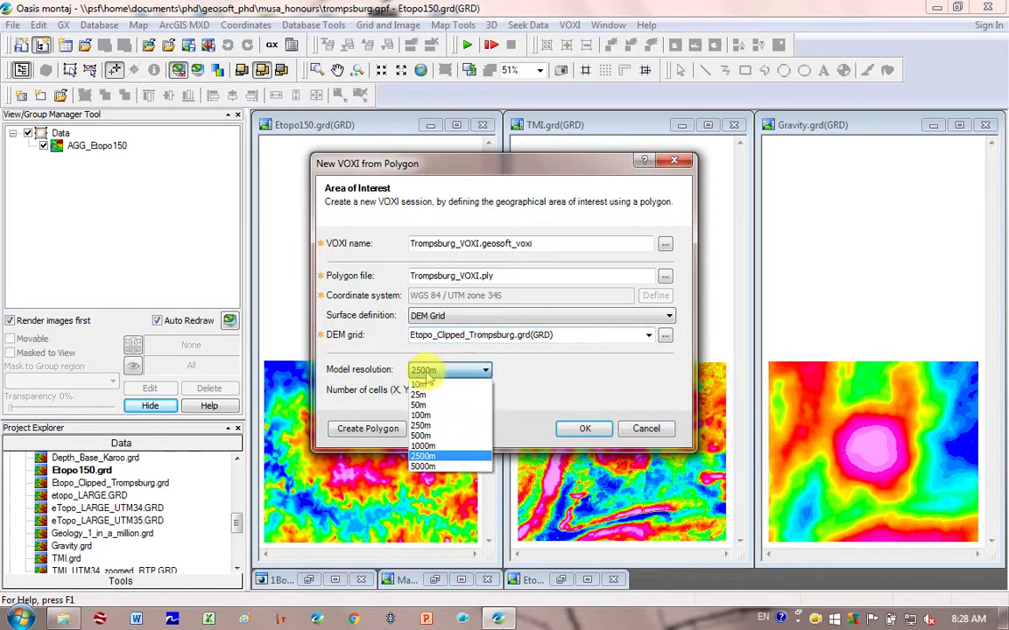
pyautogui.click(427, 376)
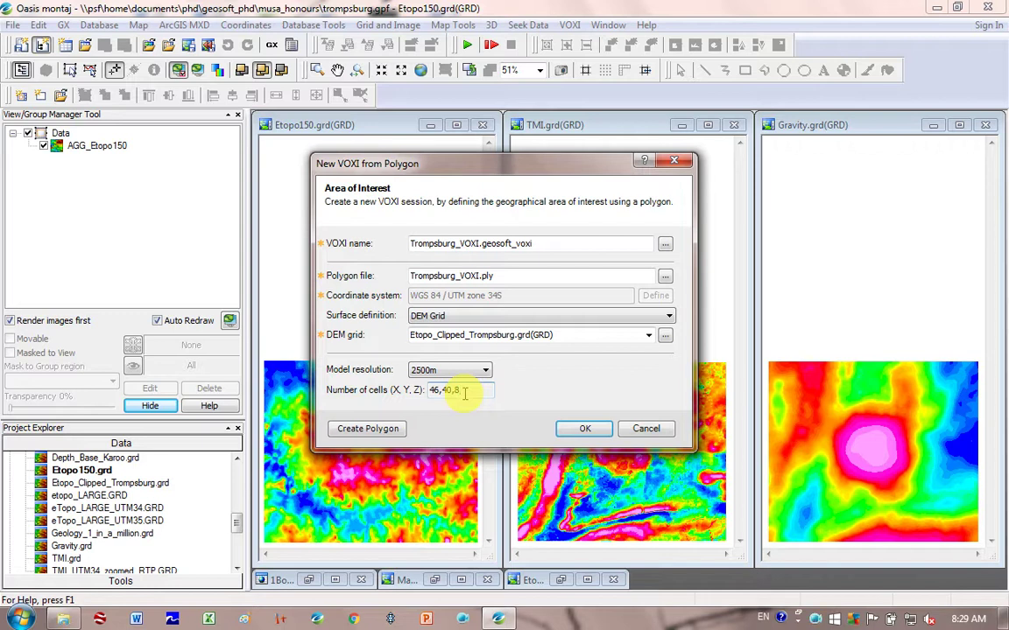
pyautogui.click(482, 369)
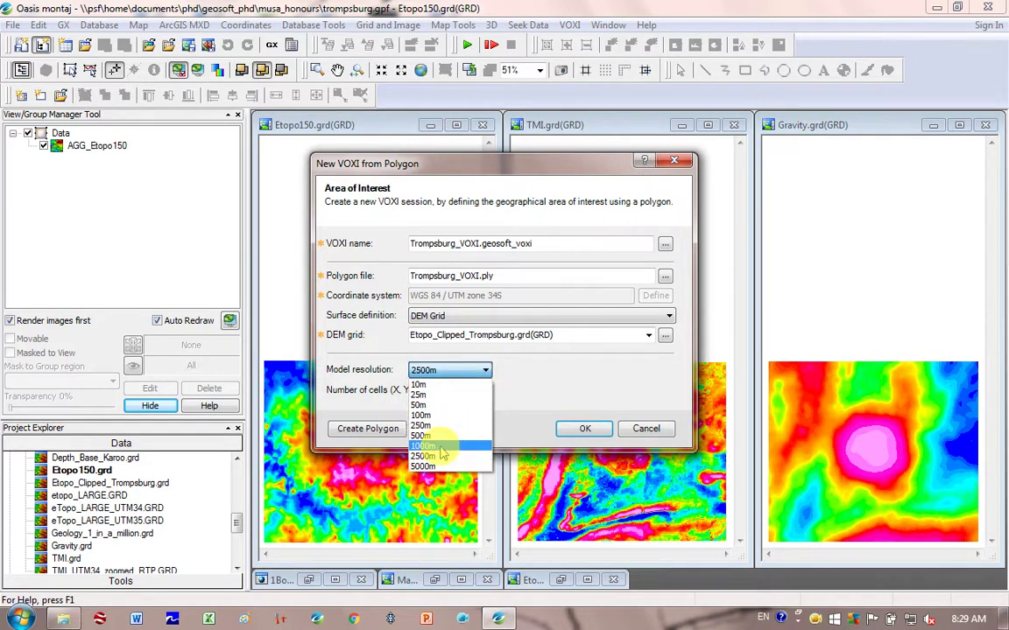
pyautogui.click(442, 448)
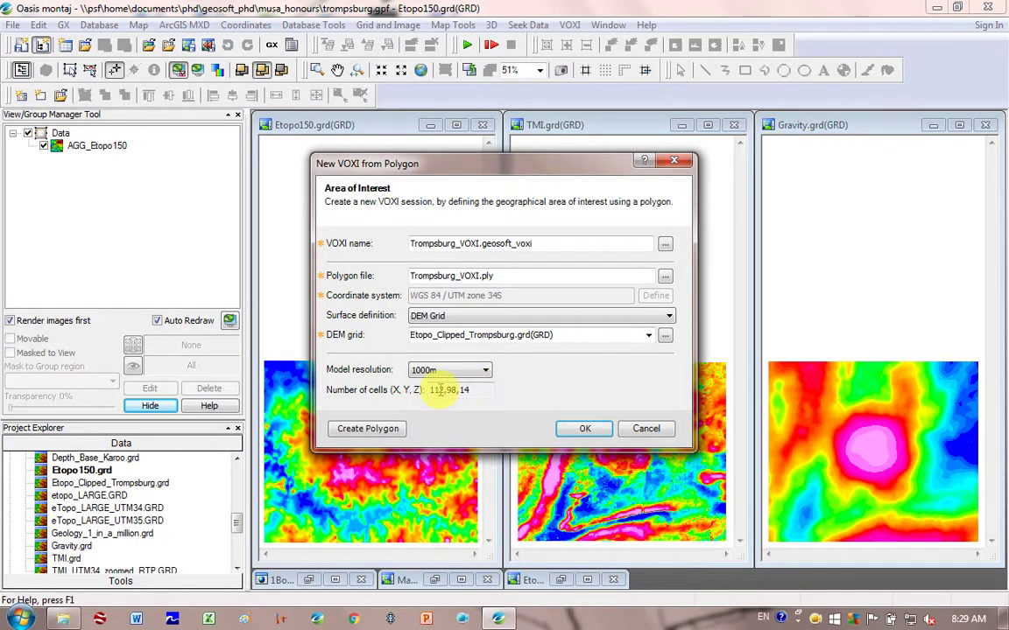
pyautogui.click(470, 376)
pyautogui.click(422, 456)
# Step: Digitize a rectangular model-area polygon on the Etopo150 map and finish it
pyautogui.click(368, 429)
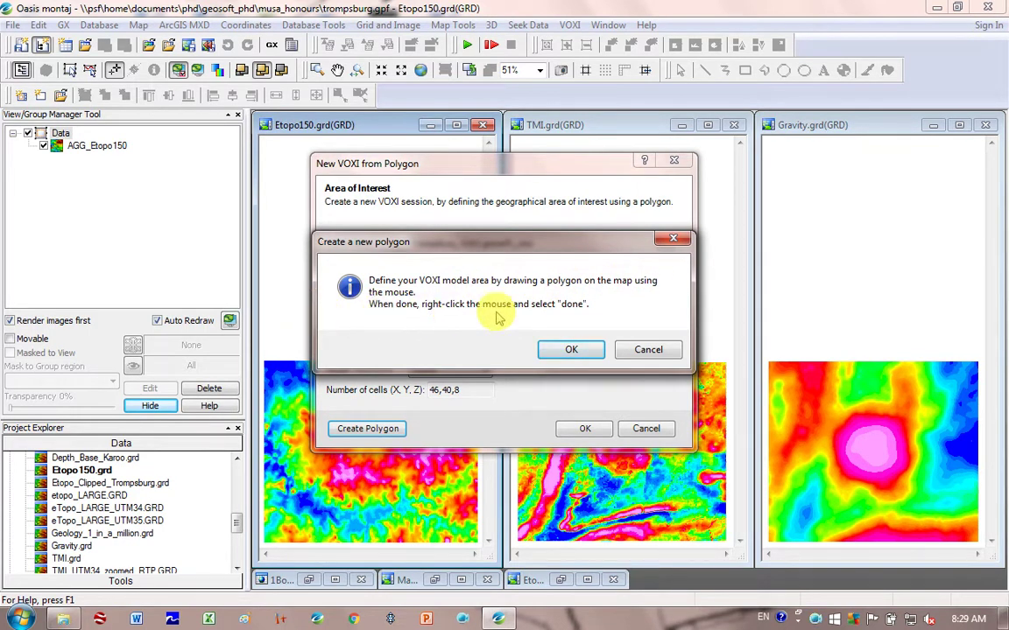
pyautogui.click(591, 354)
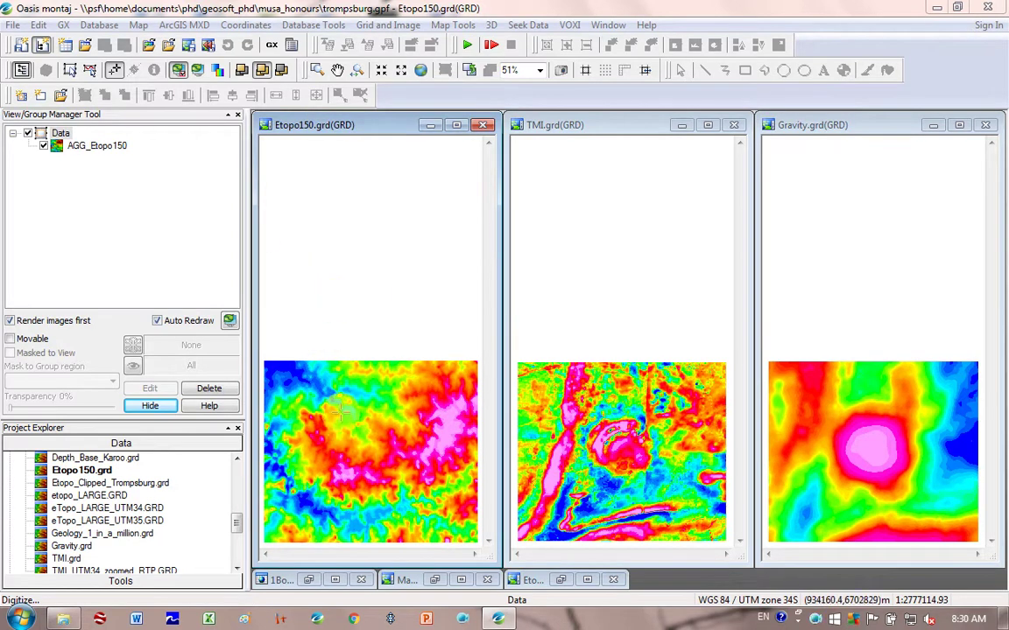
pyautogui.moveTo(341, 414); pyautogui.dragTo(420, 484)
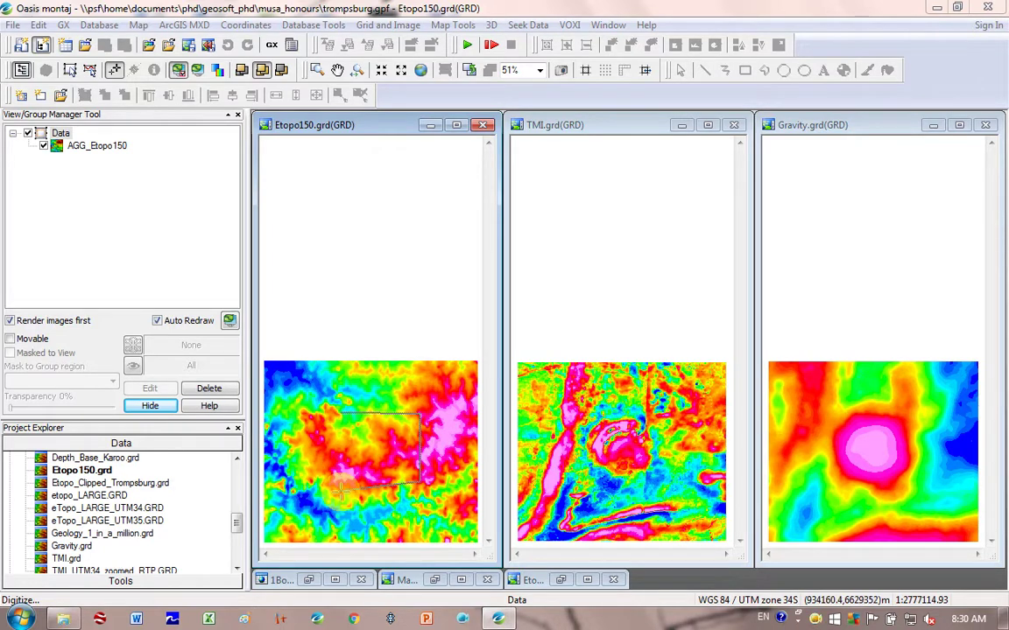
pyautogui.rightClick(341, 490)
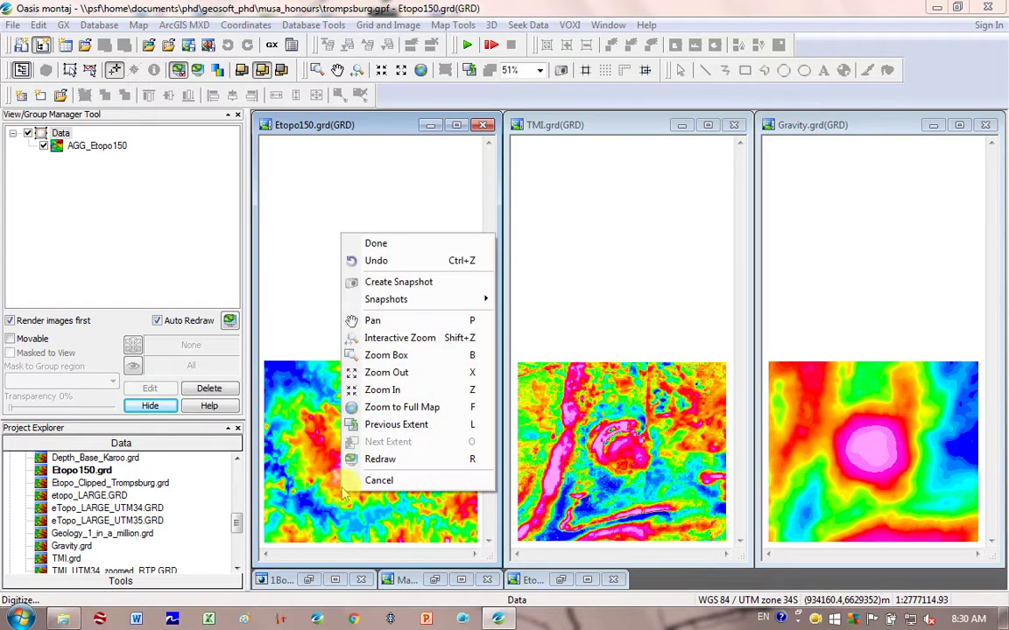
pyautogui.click(387, 241)
# Step: Save the polygon over Trompsburg_VOXI.ply and close the New VOXI from Polygon dialog
pyautogui.click(580, 427)
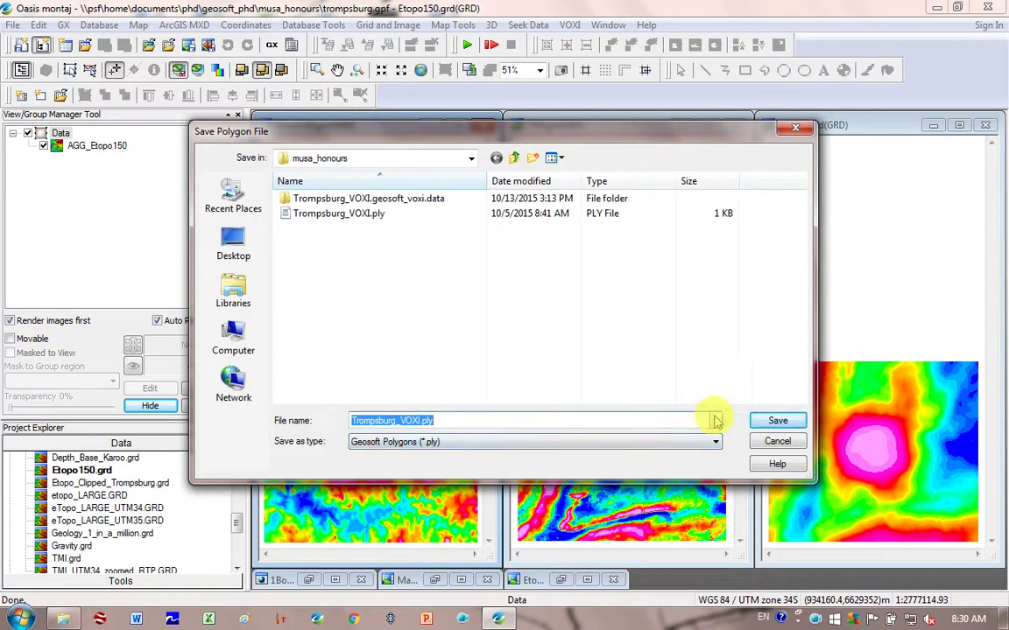
pyautogui.click(777, 421)
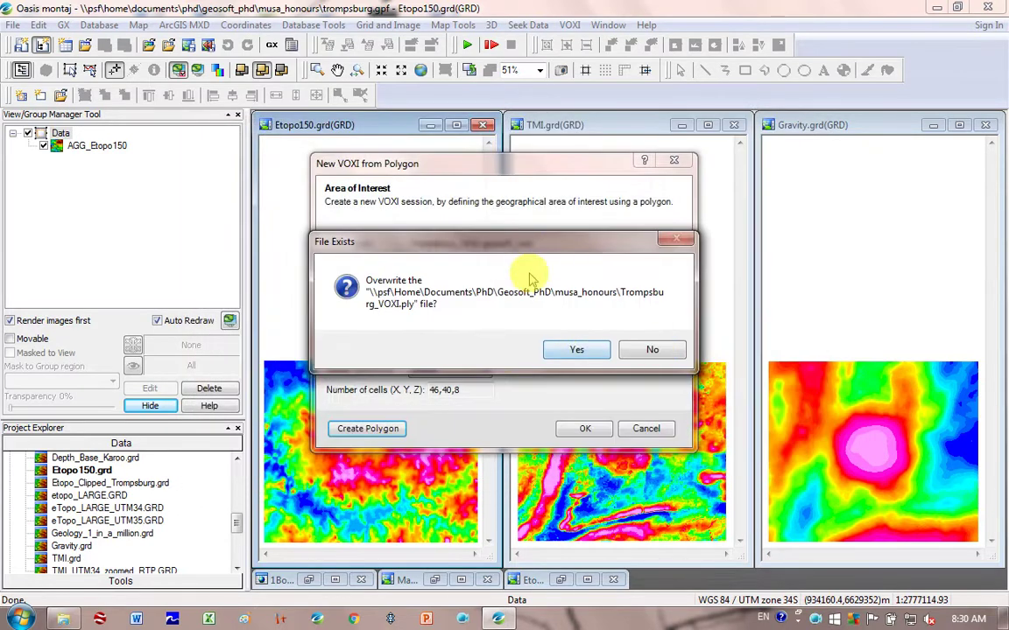
pyautogui.click(579, 347)
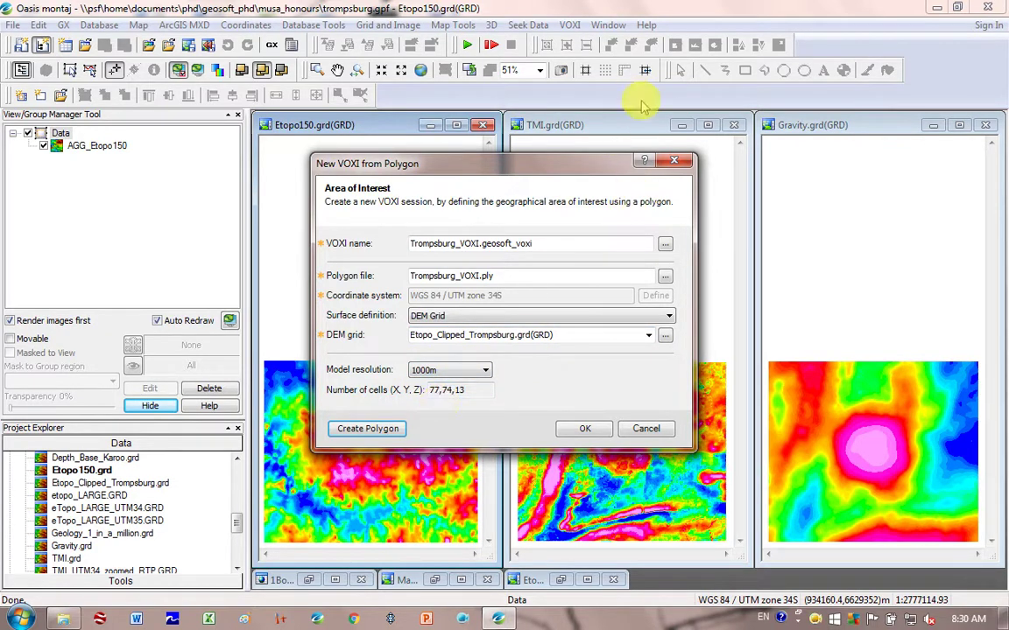
pyautogui.click(583, 428)
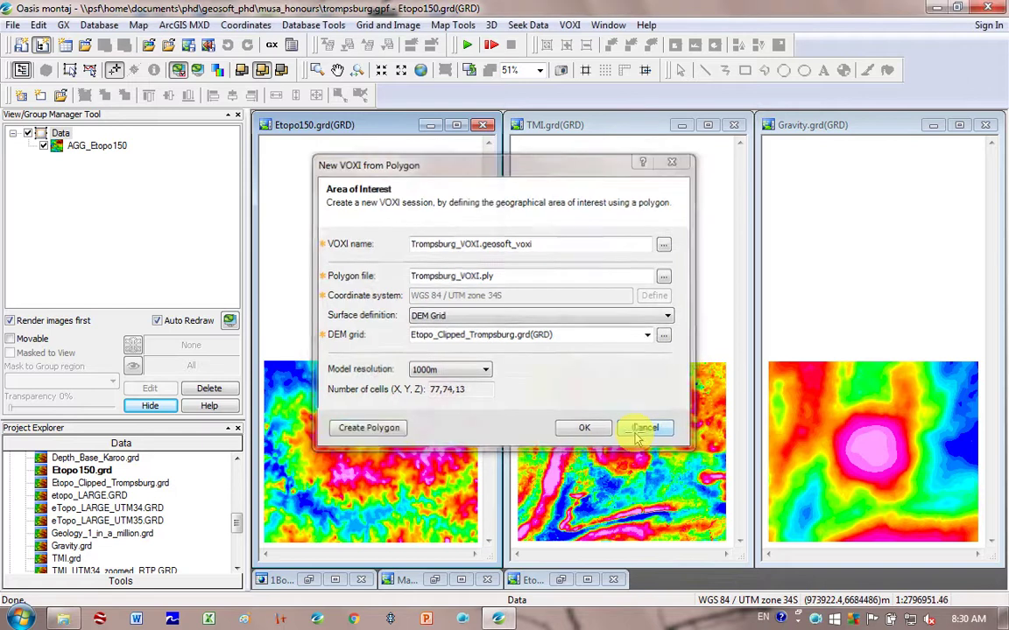
# Step: Activate the Gravity.grd map, maximize then restore it, and launch New VOXI from Polygon
pyautogui.click(876, 130)
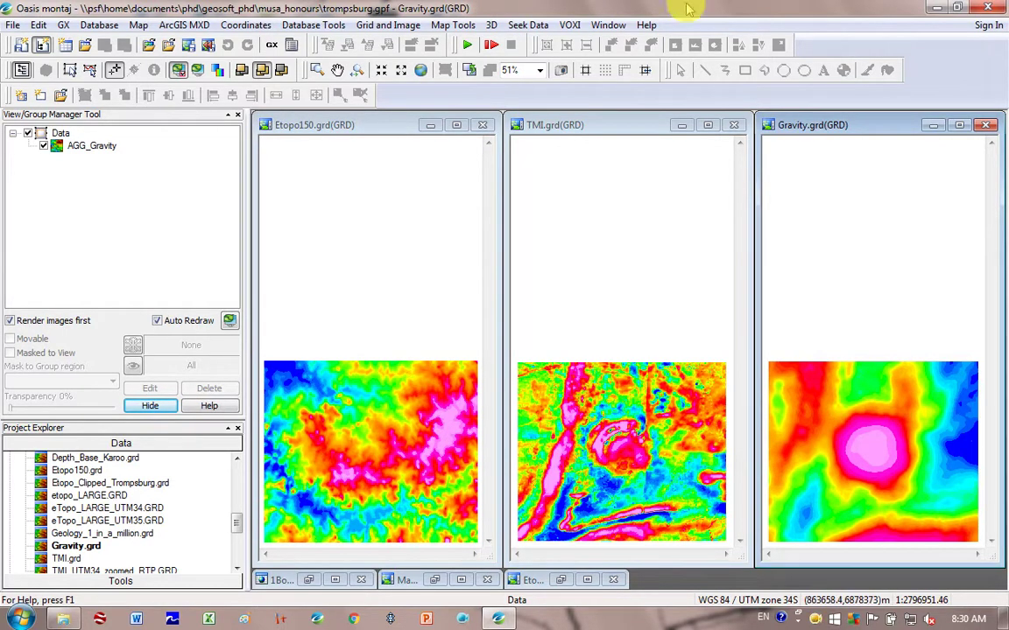
pyautogui.doubleClick(793, 130)
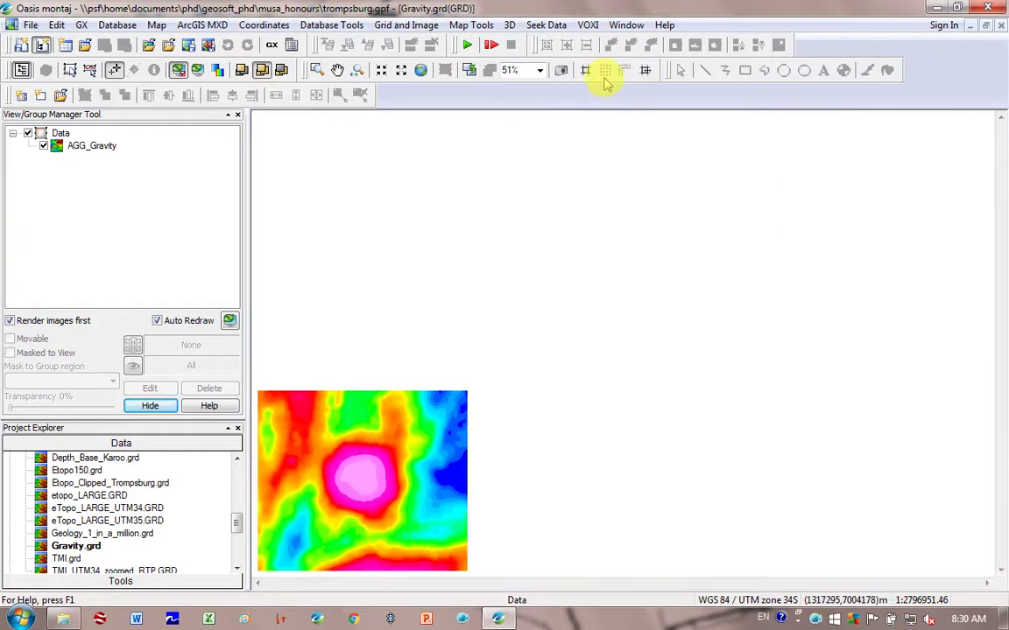
pyautogui.click(985, 25)
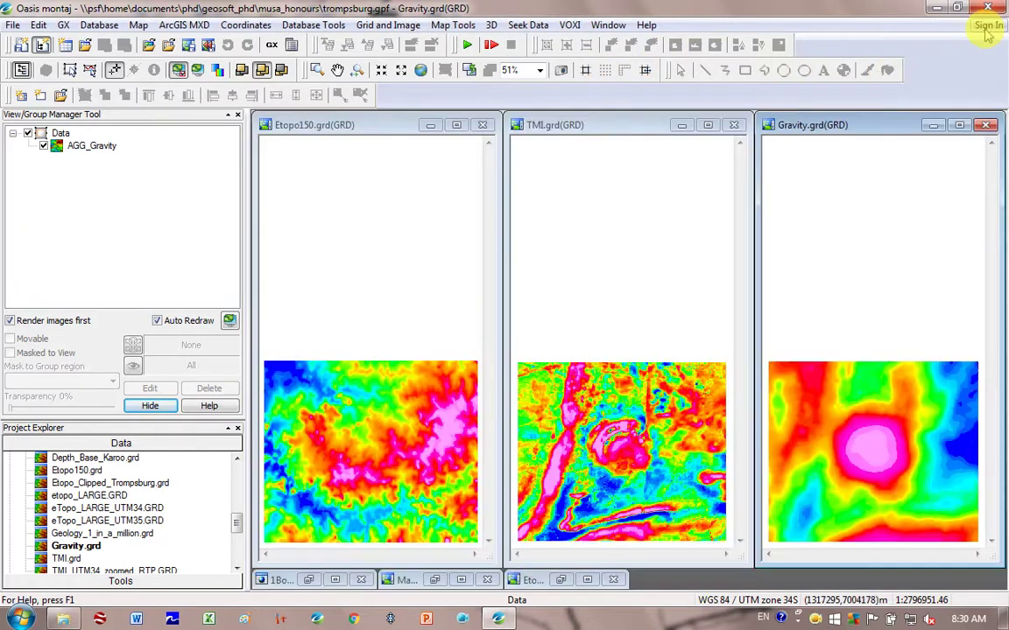
pyautogui.click(572, 25)
pyautogui.click(583, 45)
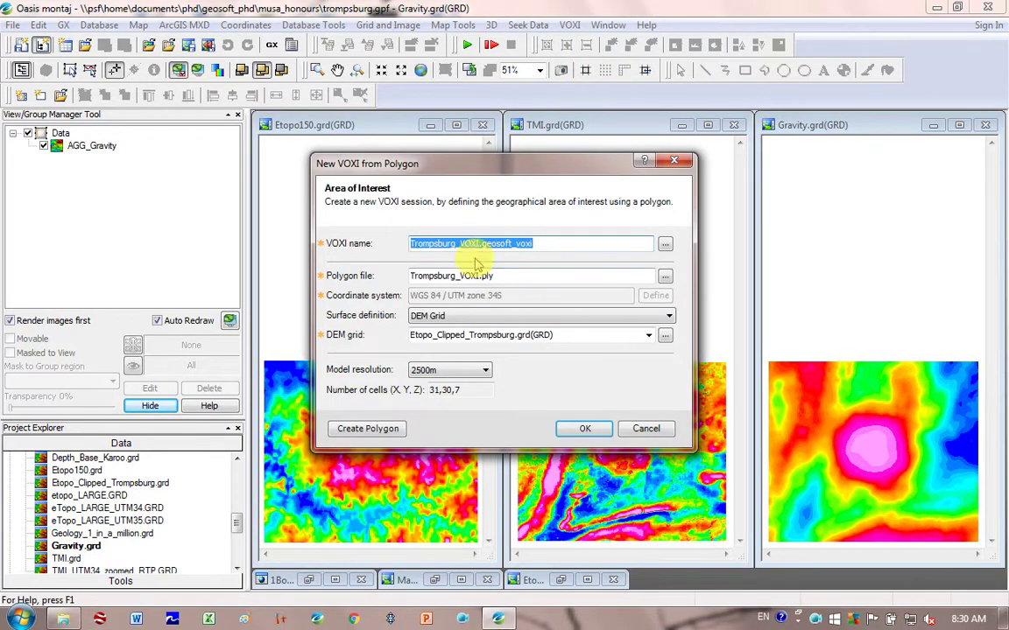
# Step: Start a new polygon and place three corners around the central gravity high on Gravity.grd
pyautogui.click(368, 429)
pyautogui.click(575, 349)
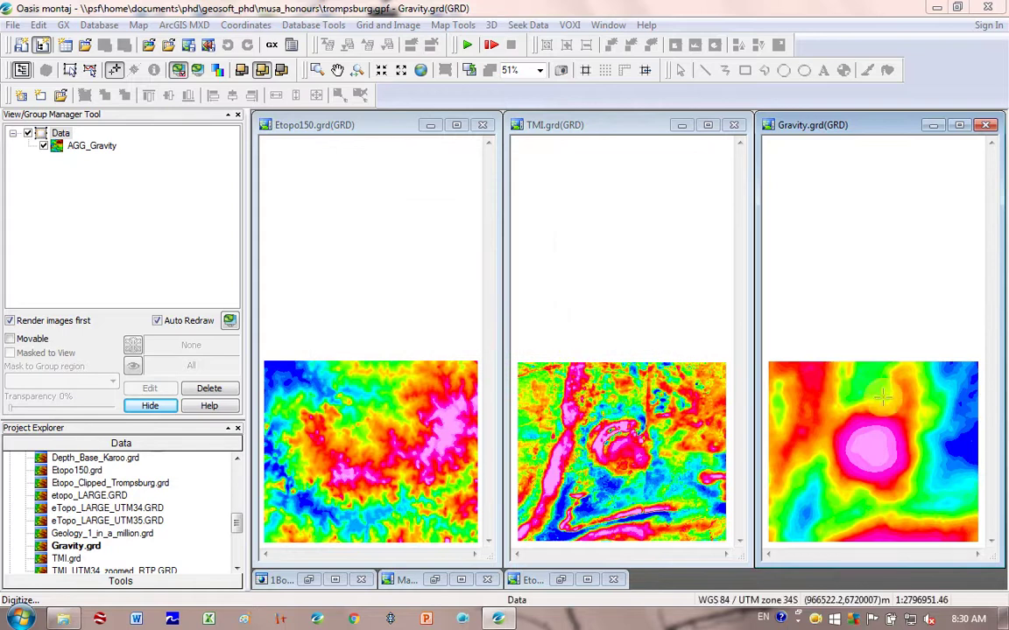
pyautogui.click(830, 408)
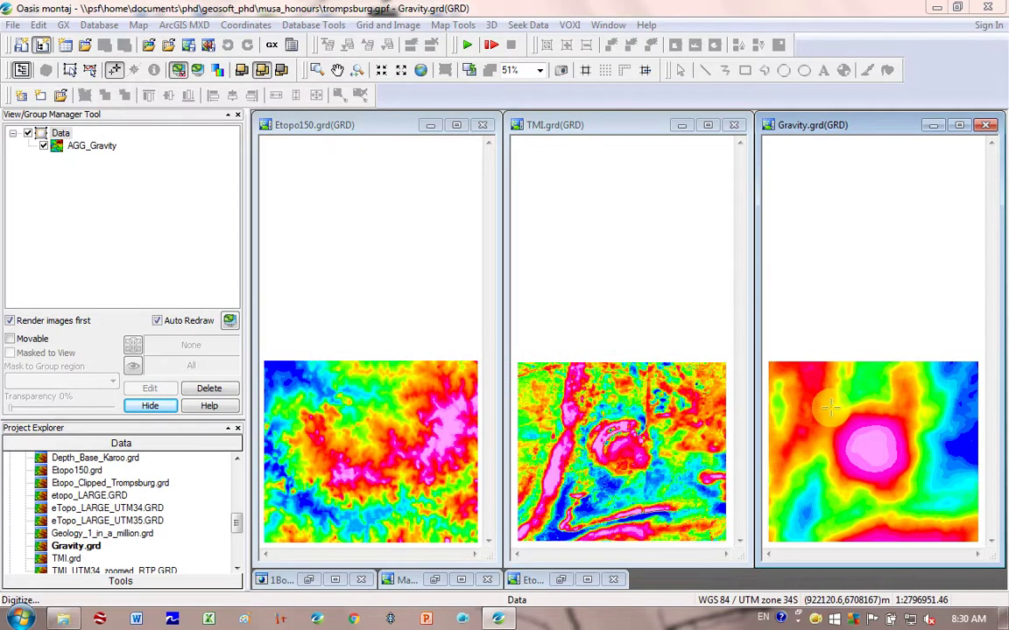
pyautogui.click(917, 408)
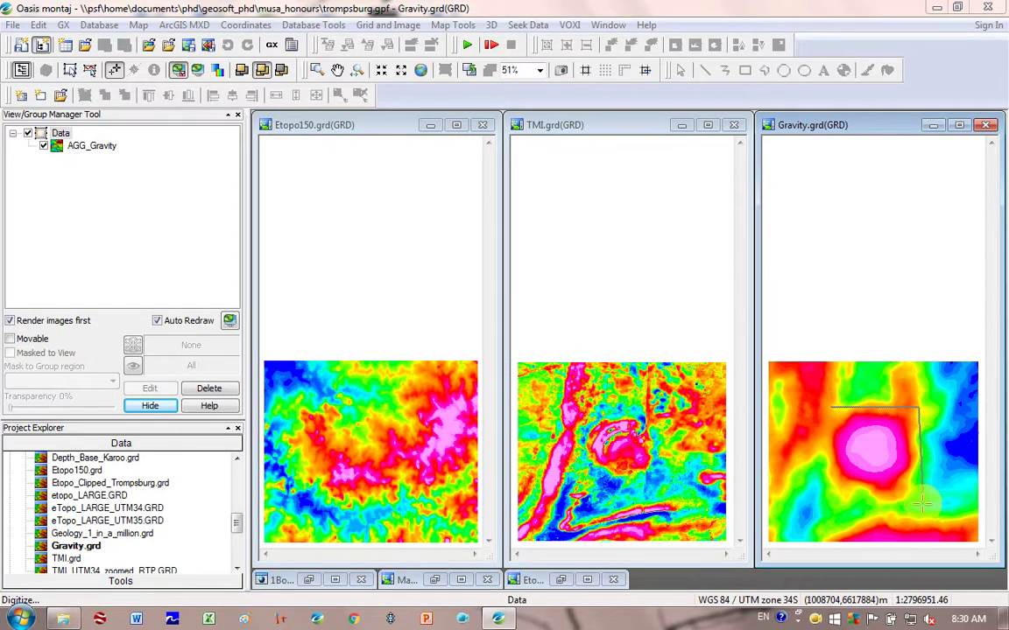
pyautogui.click(917, 493)
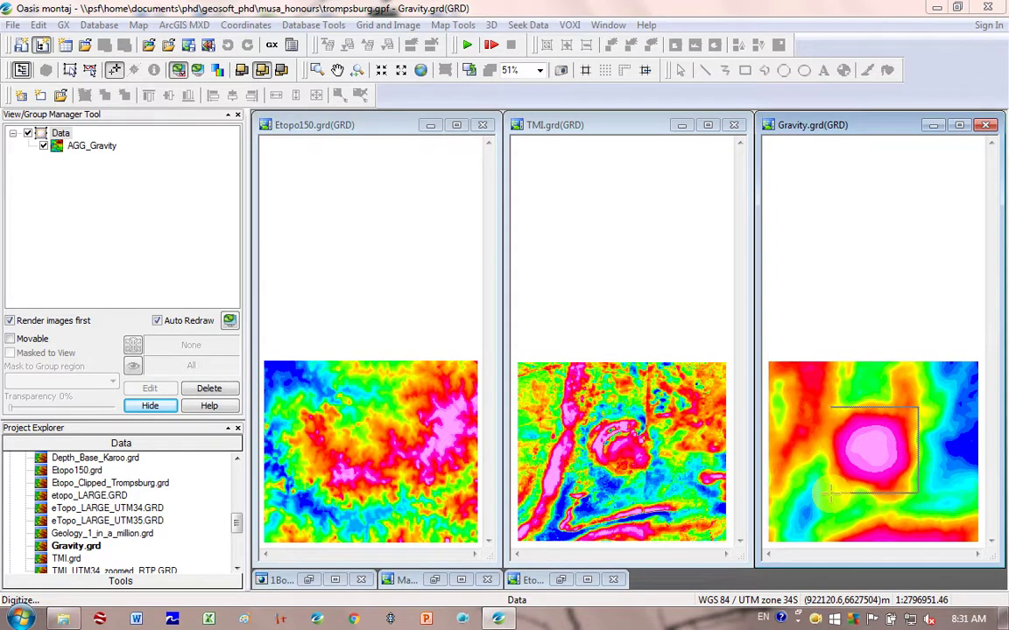
# Step: Finish the polygon, overwrite Trompsburg_VOXI.ply with it, and set model resolution to 2500m
pyautogui.rightClick(826, 493)
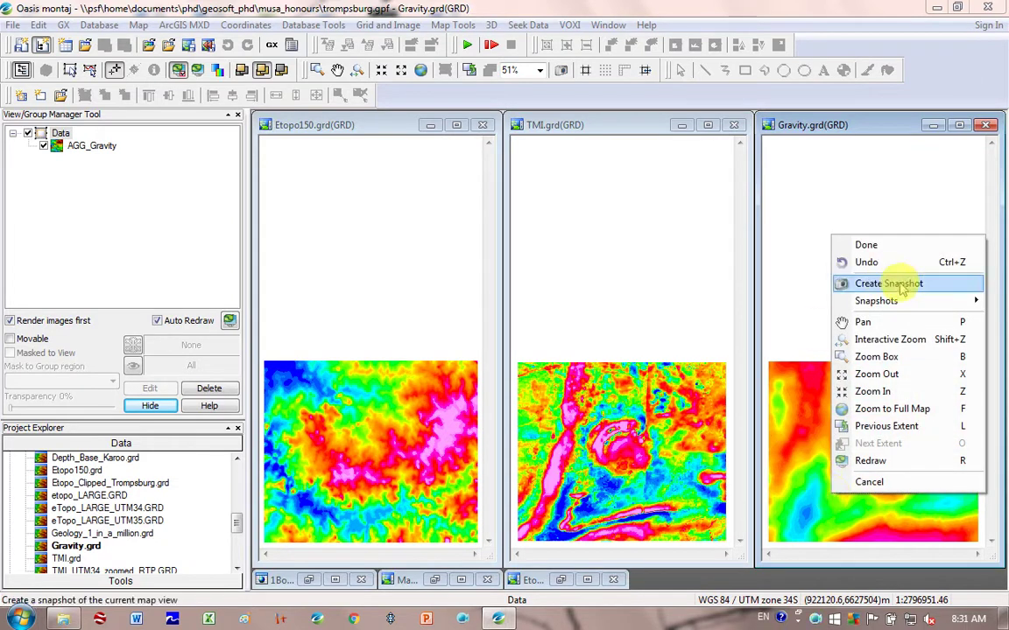
pyautogui.click(923, 245)
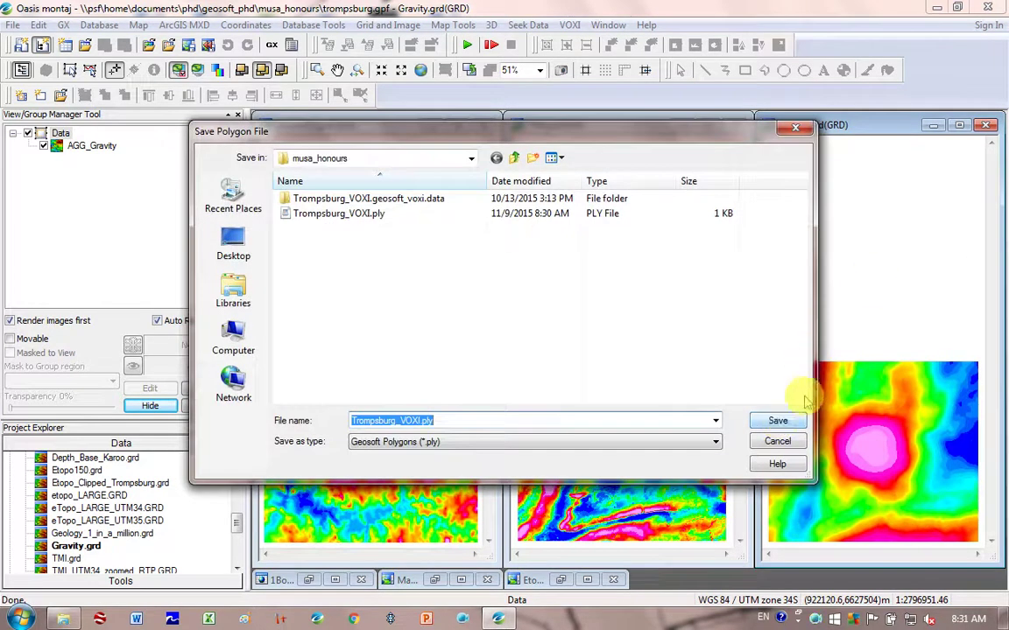
pyautogui.click(839, 423)
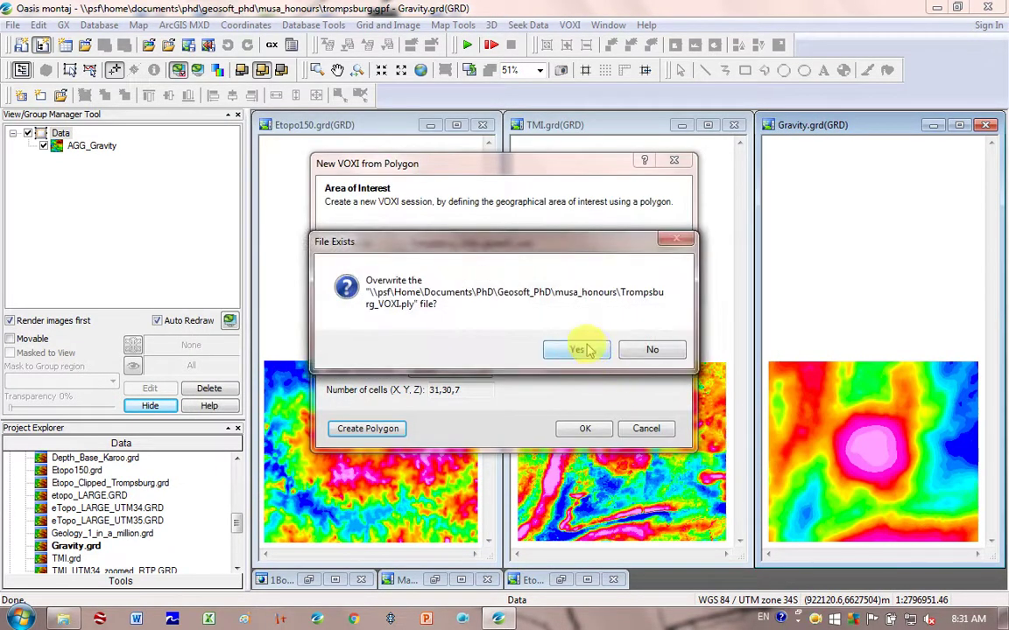
pyautogui.click(577, 348)
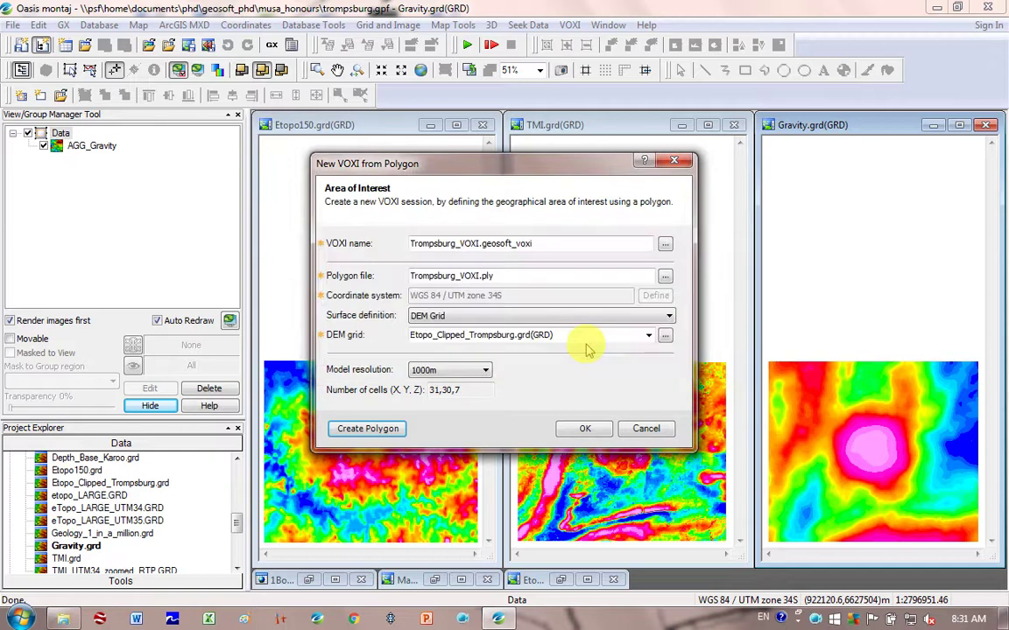
pyautogui.click(435, 371)
pyautogui.click(423, 460)
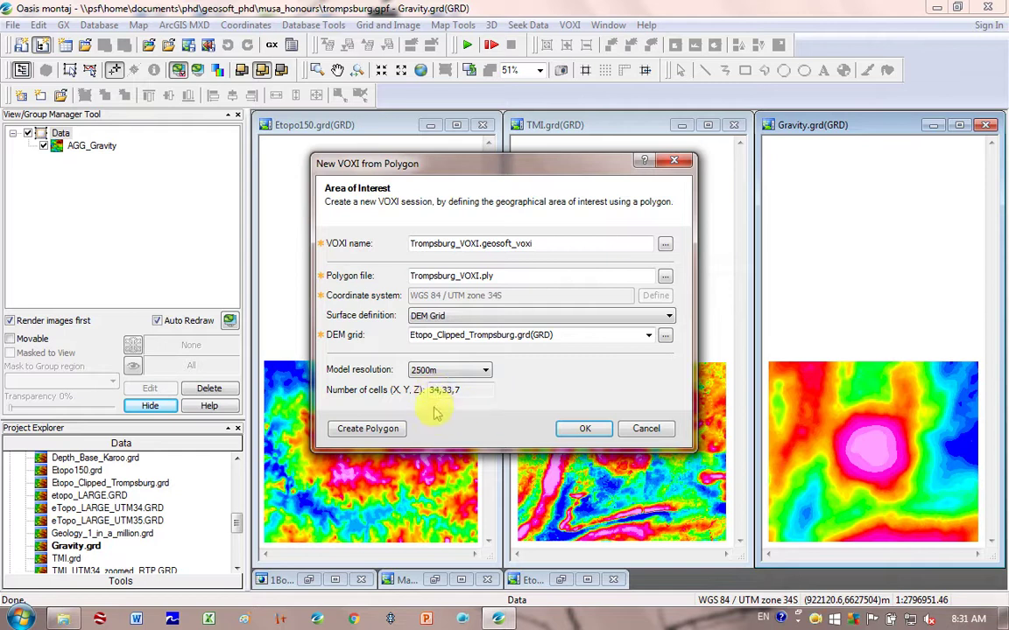
# Step: Create the Trompsburg_VOXI session and accept the prompt to launch the Add Data wizard
pyautogui.click(585, 428)
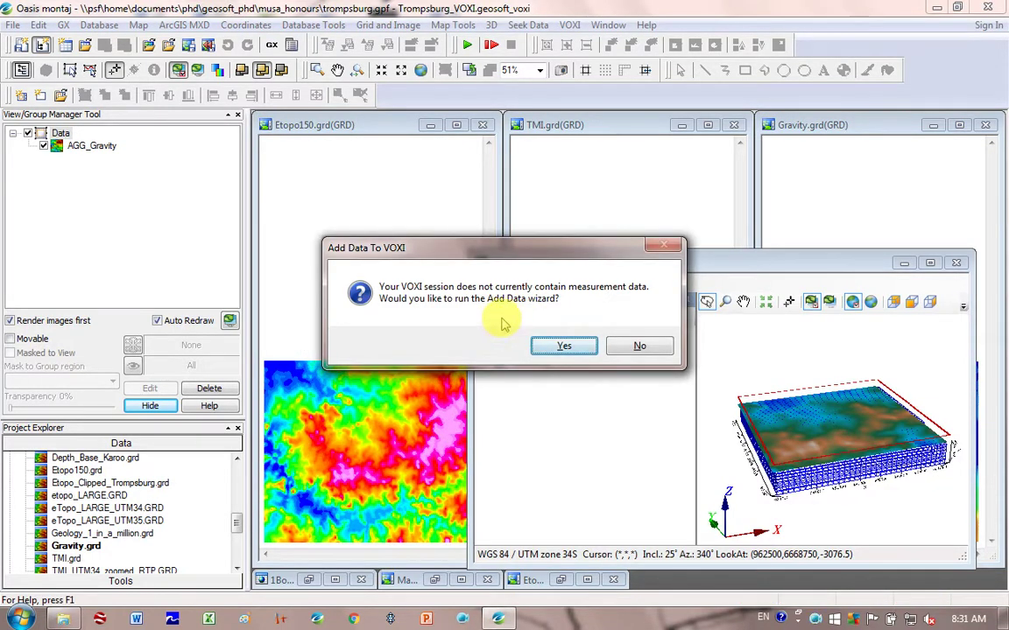
pyautogui.click(566, 352)
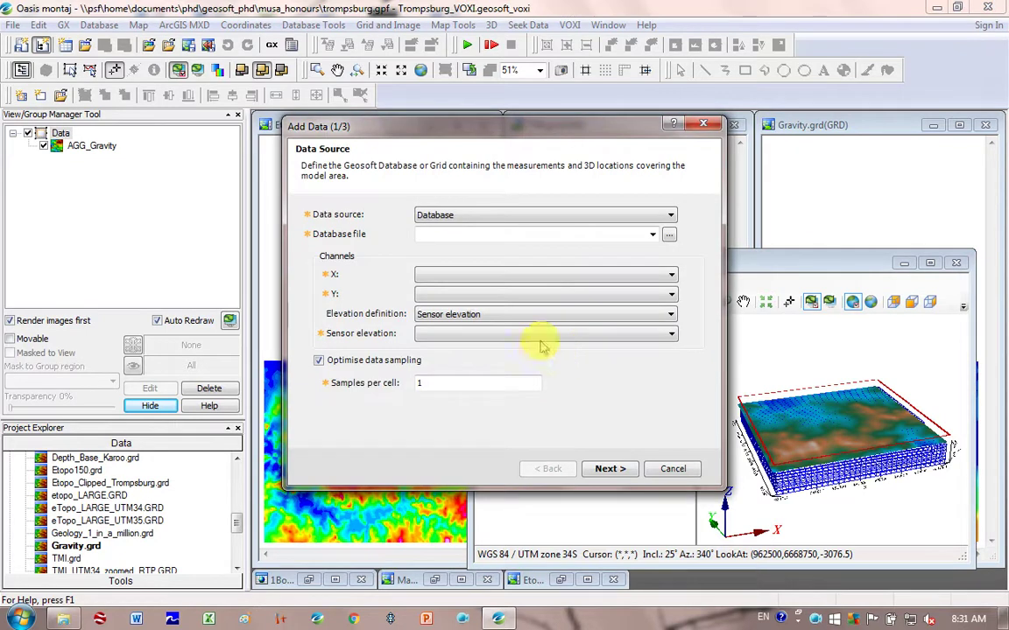
# Step: Use a Grid data source with TMI.grd as the sensor grid
pyautogui.click(460, 216)
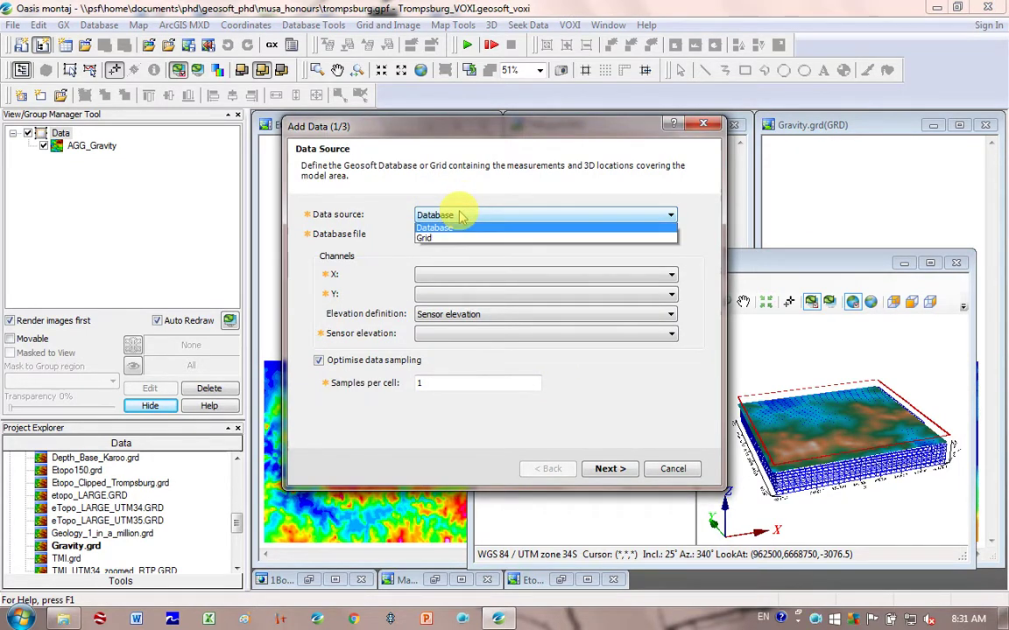
pyautogui.click(424, 239)
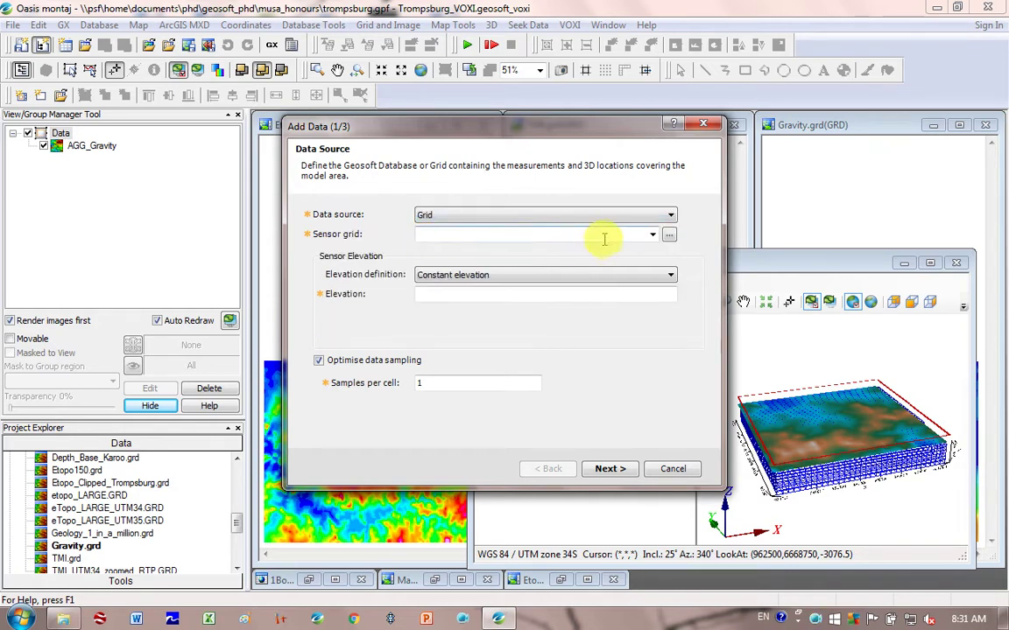
pyautogui.click(652, 234)
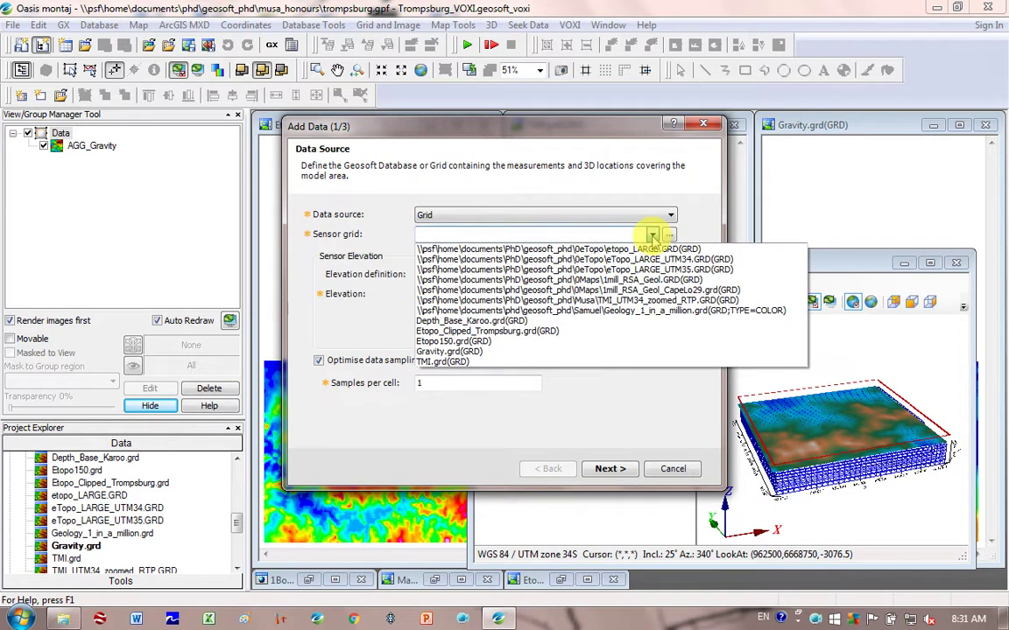
pyautogui.click(430, 362)
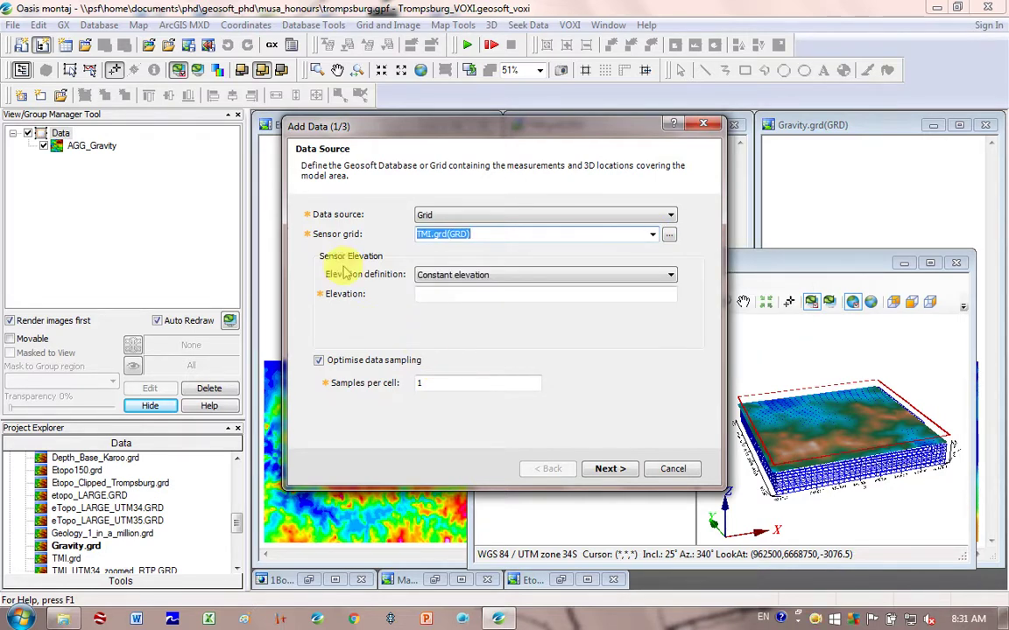
# Step: Take sensor elevation from the Etopo150.grd elevation grid and continue to Measurements
pyautogui.click(671, 275)
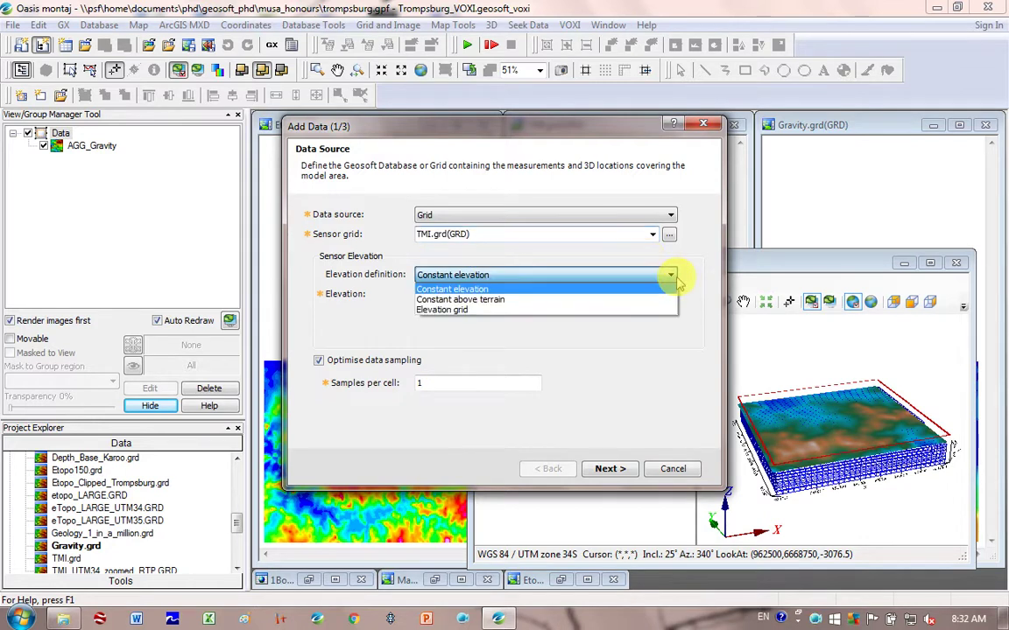
pyautogui.click(431, 300)
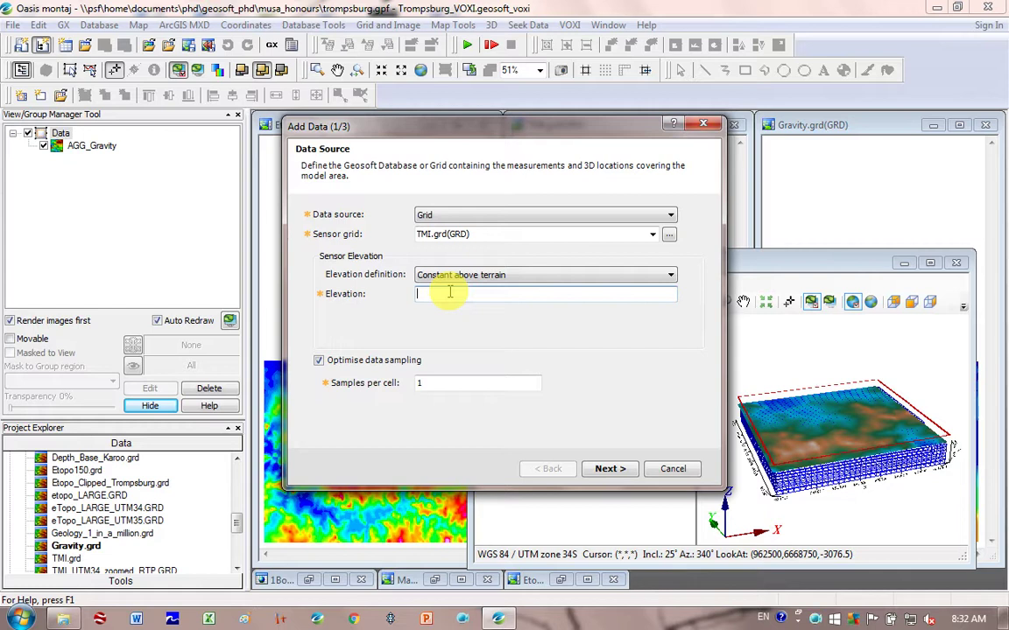
pyautogui.click(536, 275)
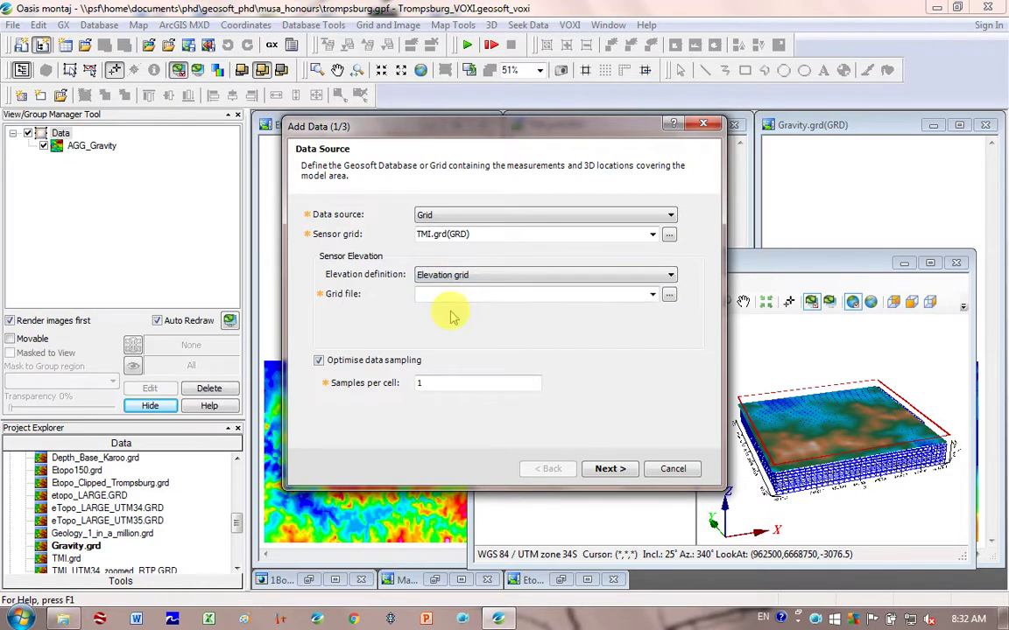
pyautogui.click(652, 294)
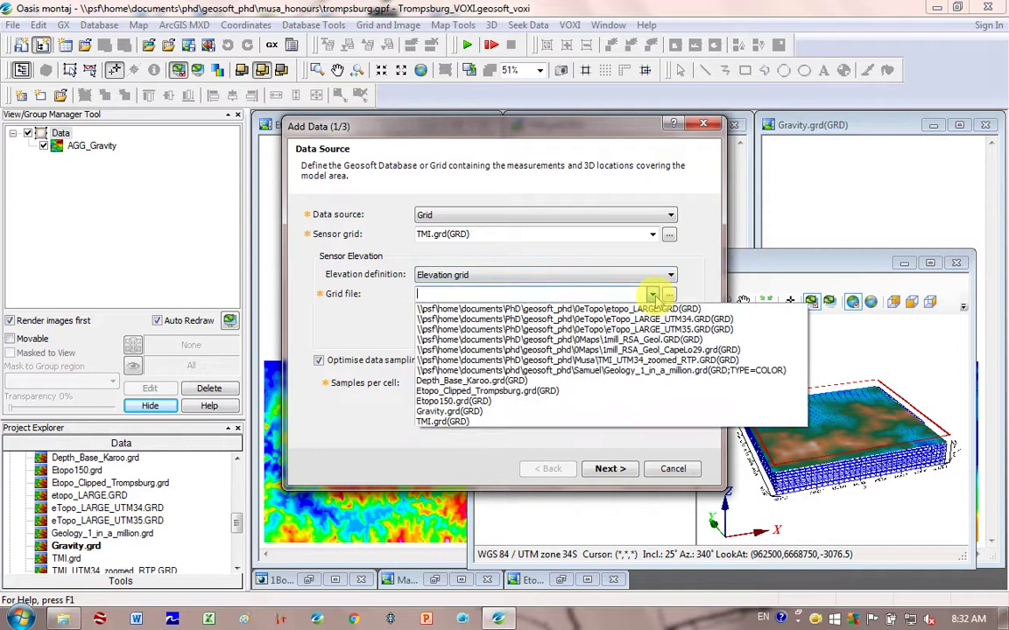
pyautogui.click(436, 402)
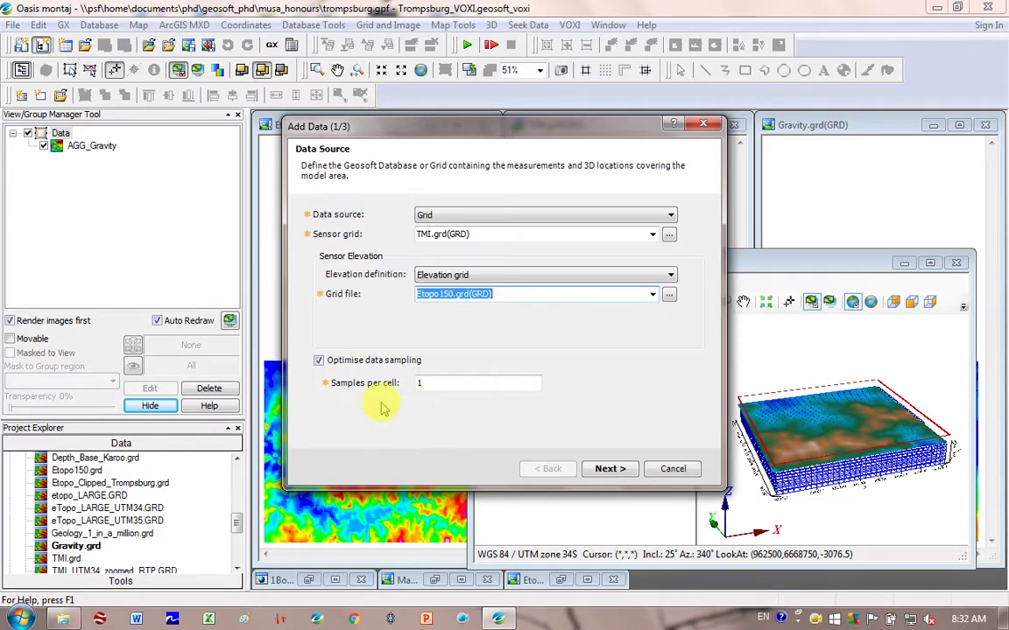
pyautogui.click(611, 470)
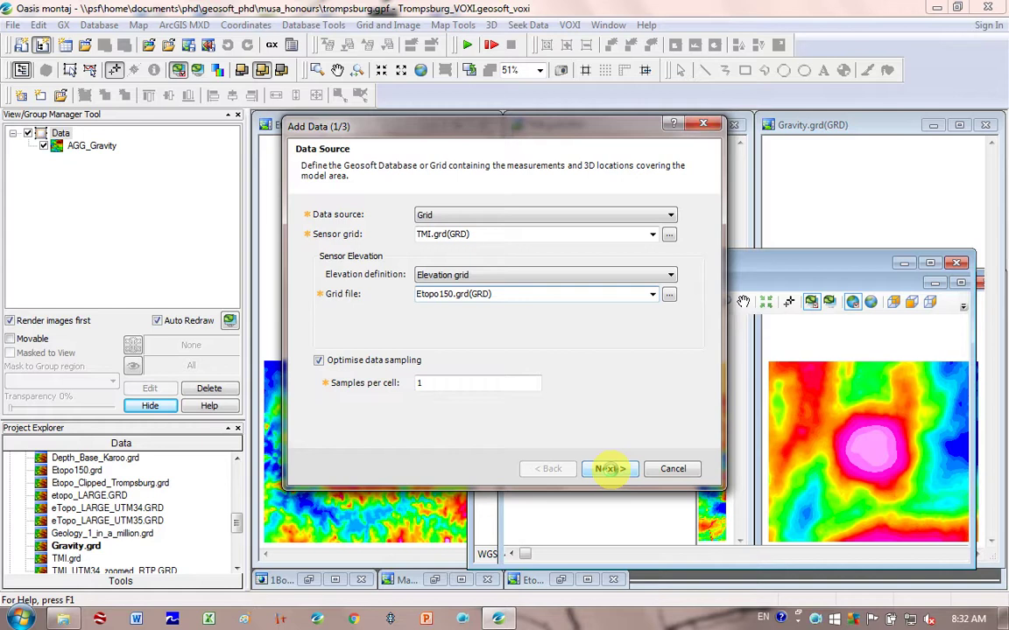
pyautogui.click(610, 469)
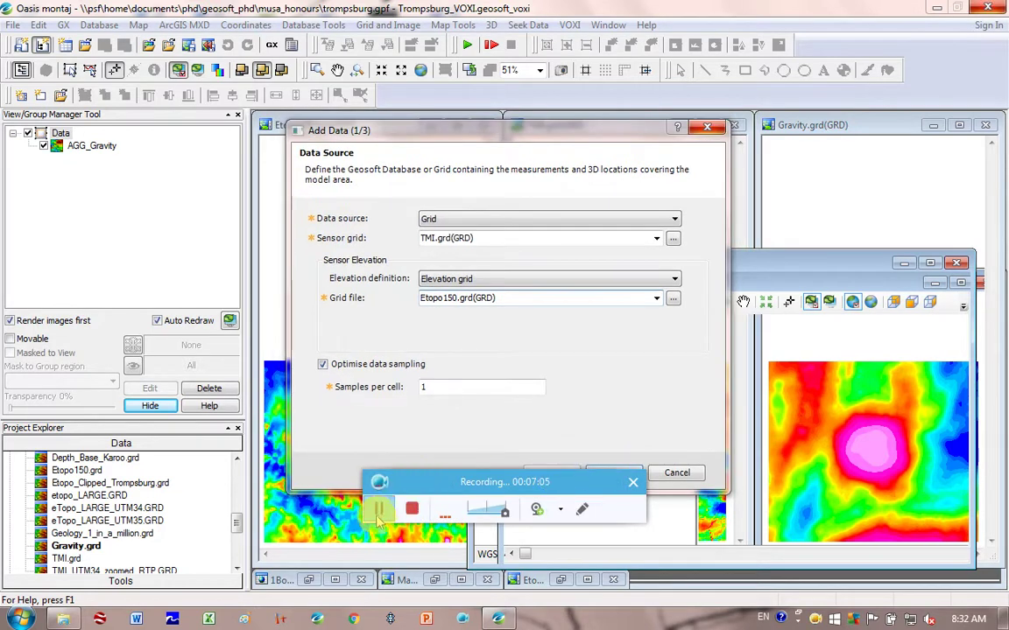
pyautogui.click(379, 509)
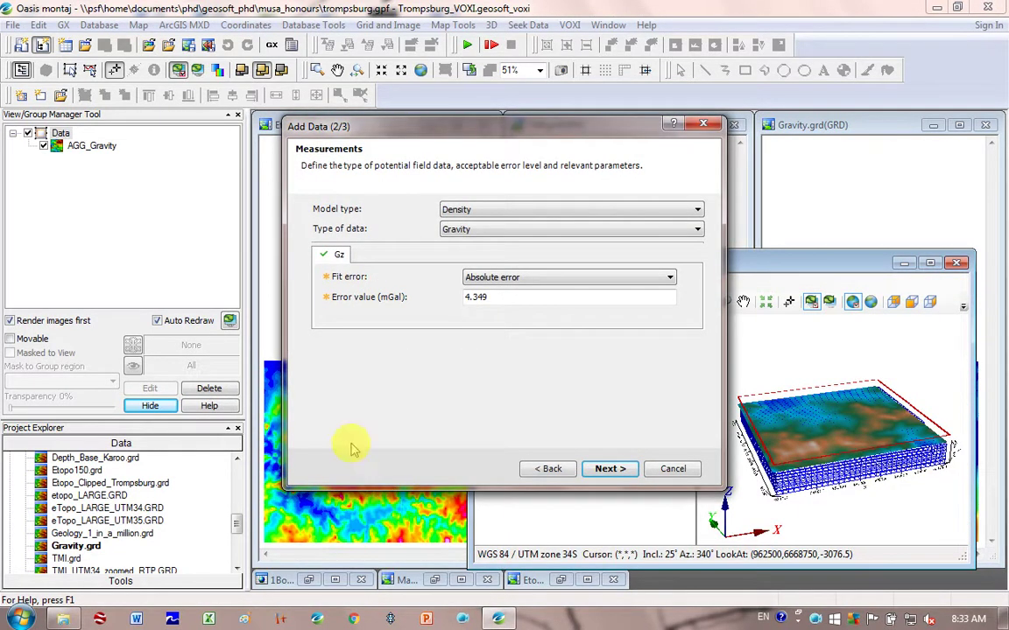
# Step: Change the model type from Density to Susceptibility
pyautogui.click(563, 208)
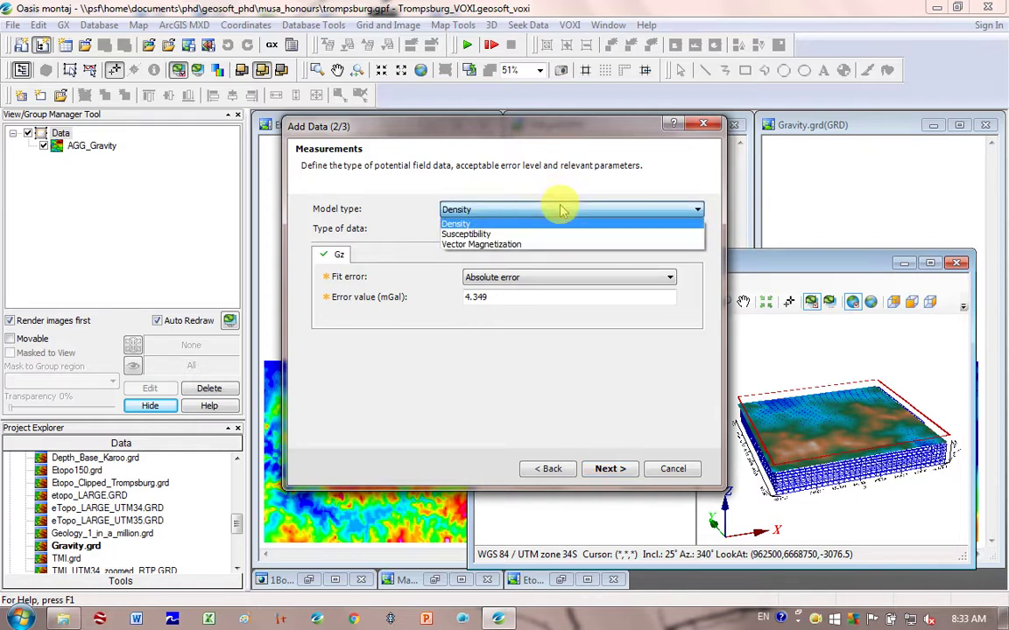
pyautogui.click(471, 234)
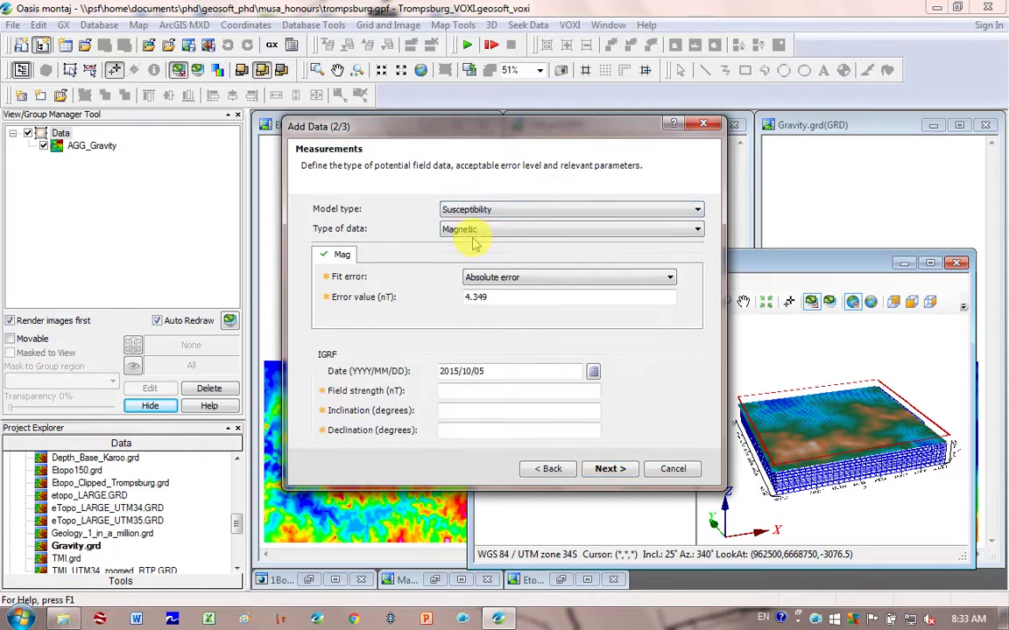
pyautogui.click(488, 230)
pyautogui.click(489, 237)
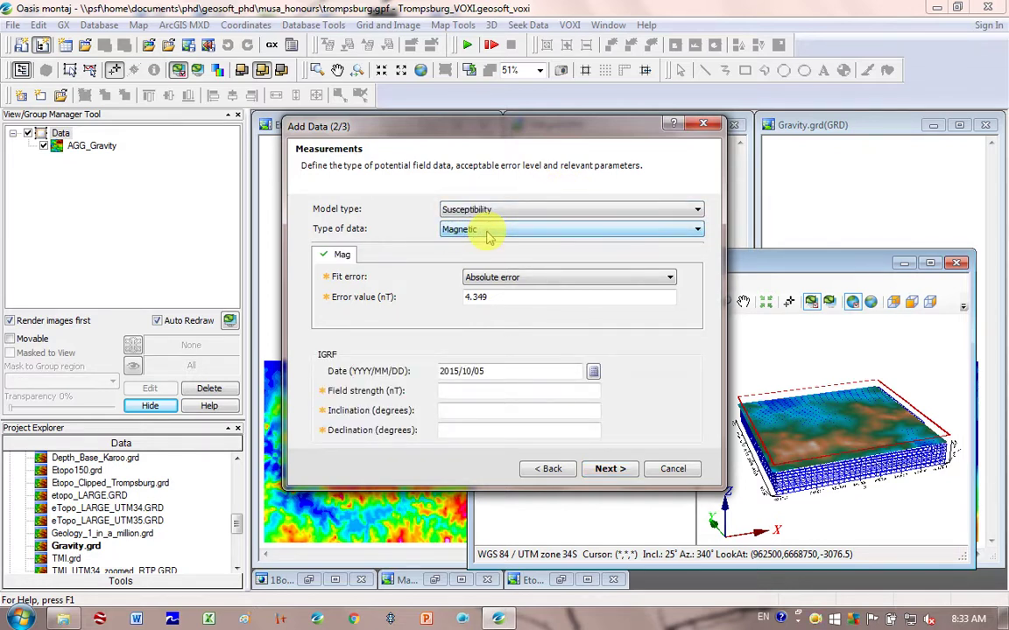
# Step: Compute IGRF for date 1980/01/01 (29348 nT, -65.5°, -20.6°) and continue
pyautogui.click(593, 373)
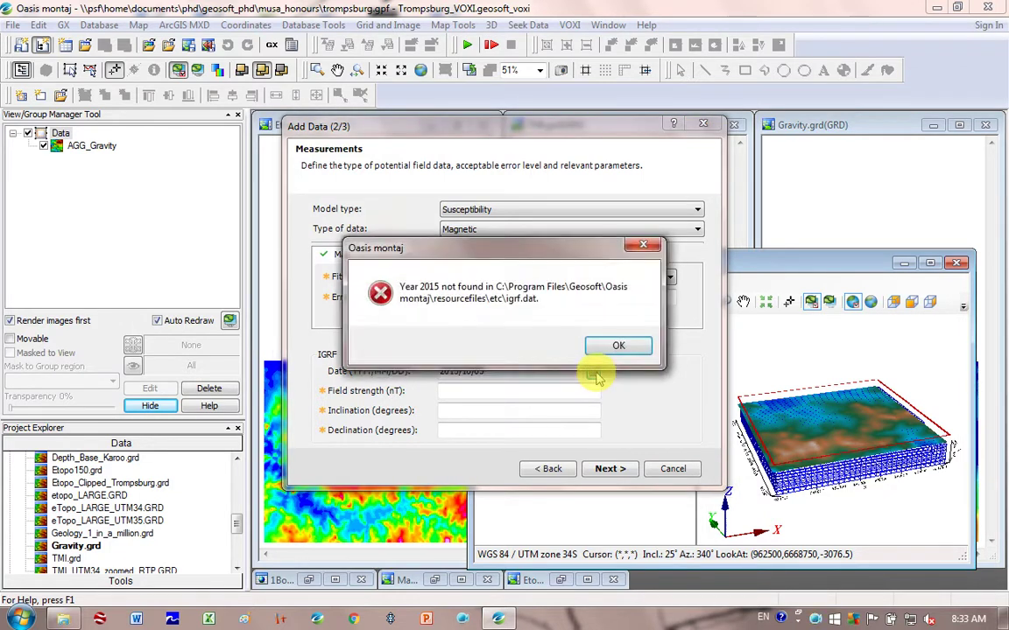
pyautogui.click(618, 347)
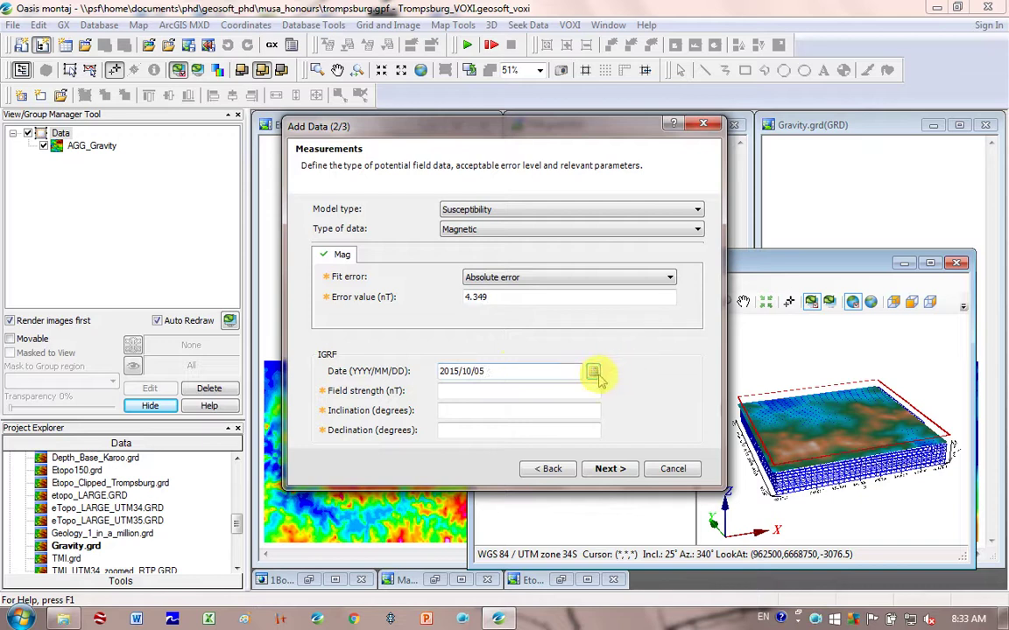
pyautogui.doubleClick(479, 371)
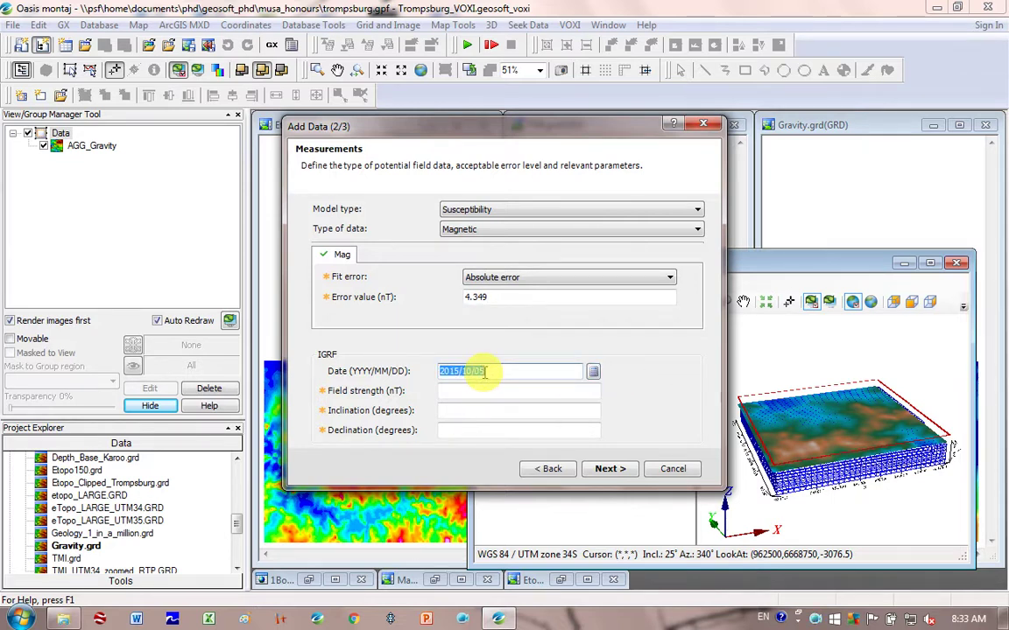
pyautogui.write('1')
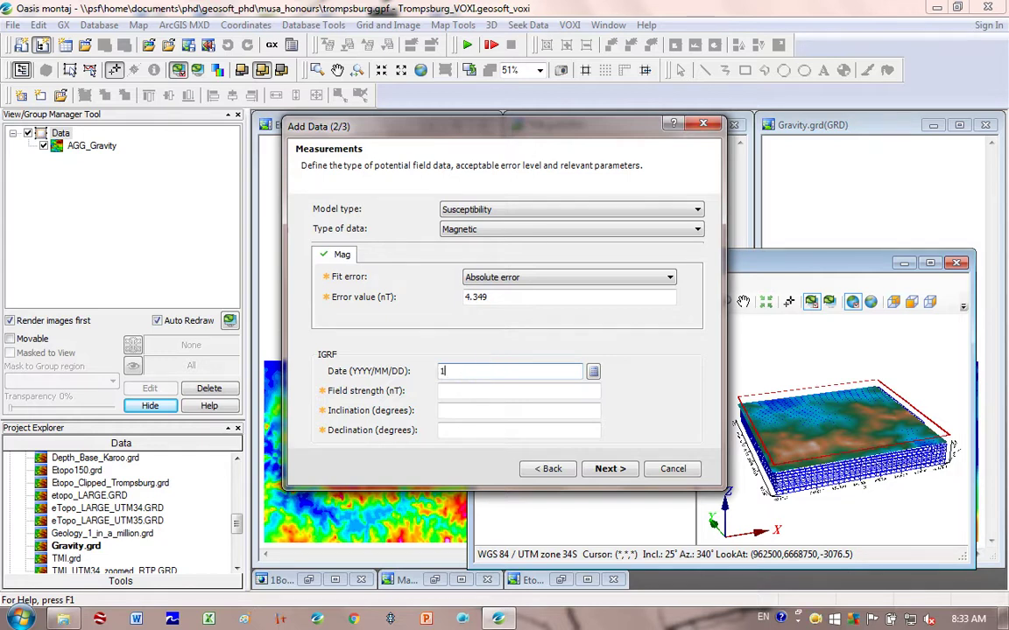
pyautogui.write('980/01/01')
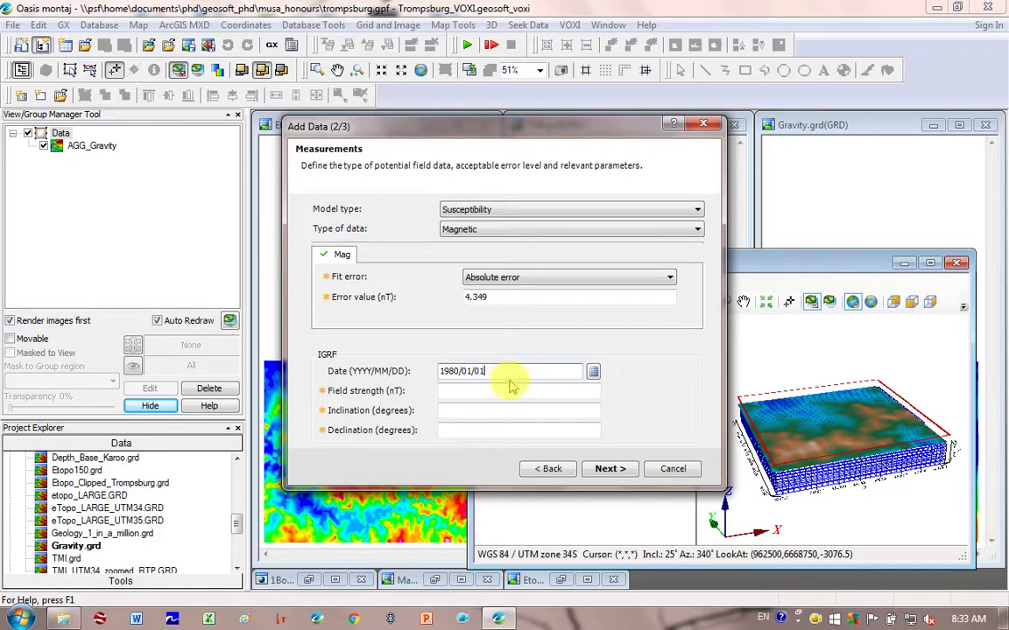
pyautogui.click(593, 371)
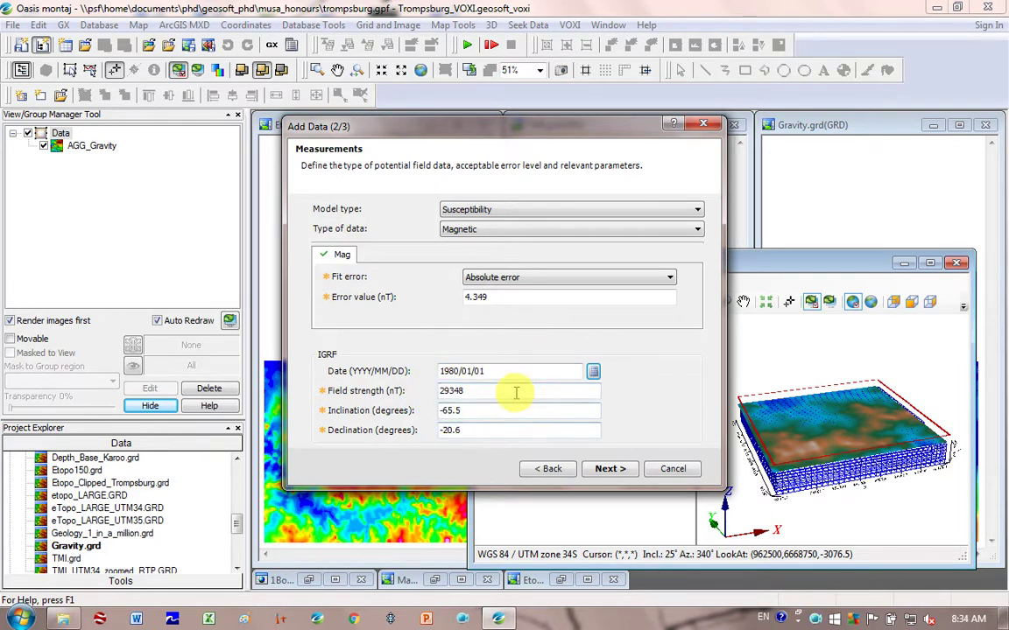
pyautogui.click(628, 474)
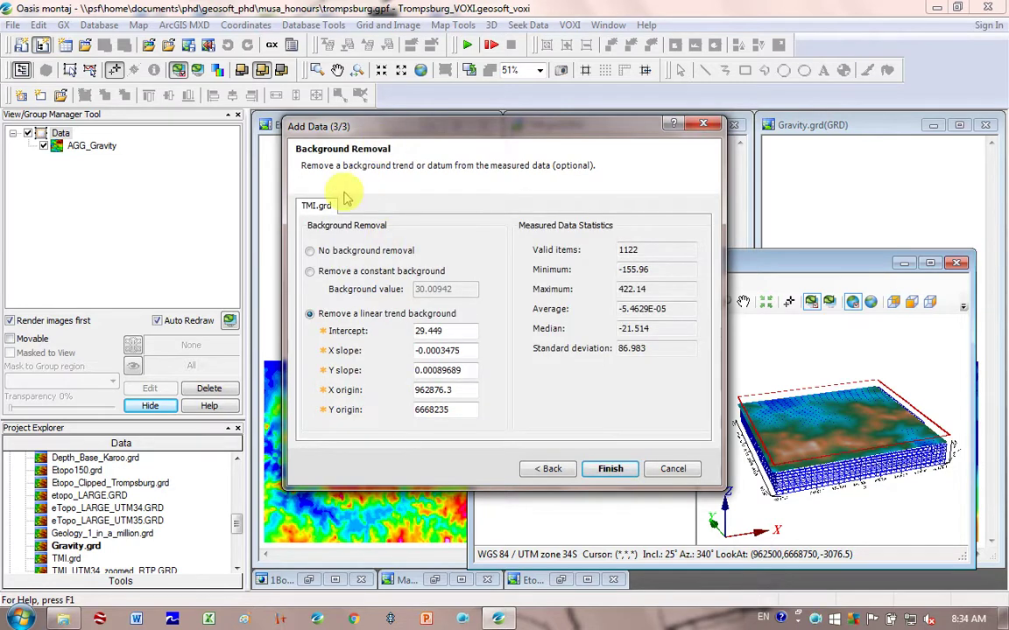
# Step: Choose No background removal and finish loading the TMI data into Trompsburg_VOXI
pyautogui.click(310, 251)
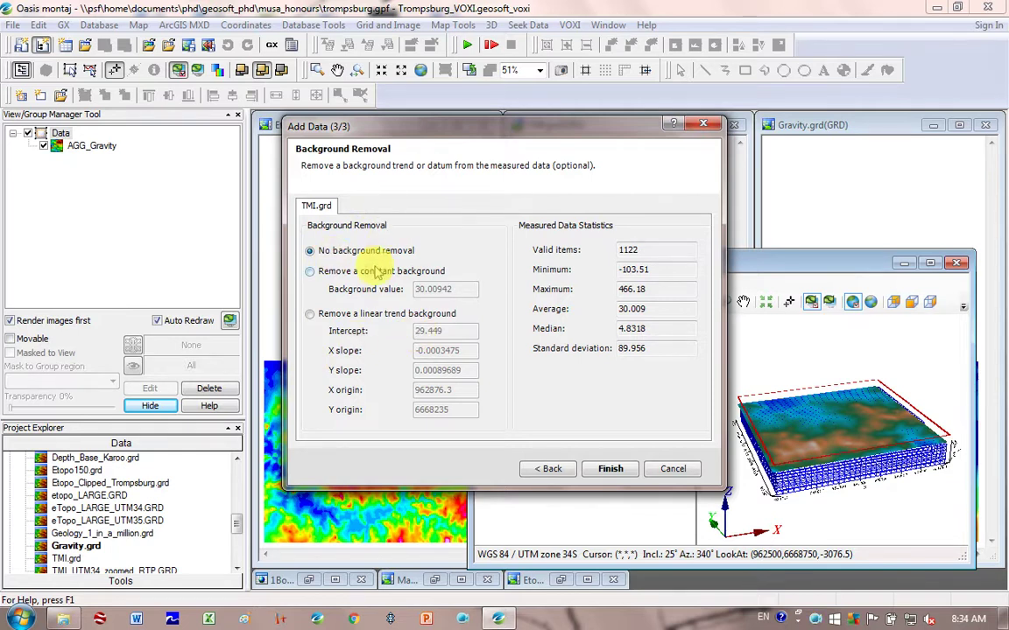
pyautogui.click(610, 470)
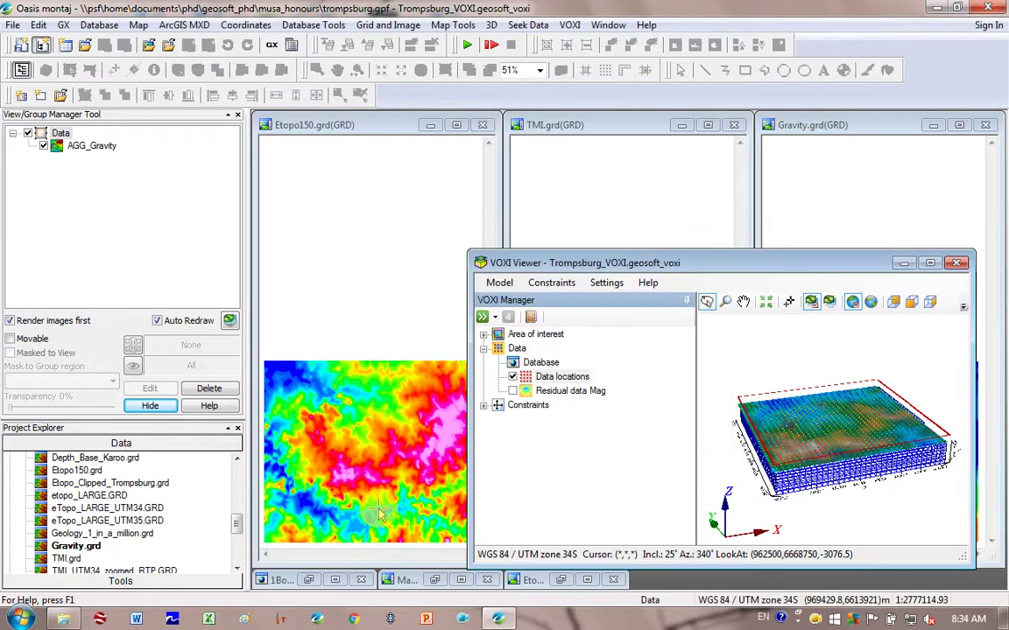
# Step: Enlarge the VOXI viewer and hide the Polygon, Mesh and DEM layers
pyautogui.click(930, 263)
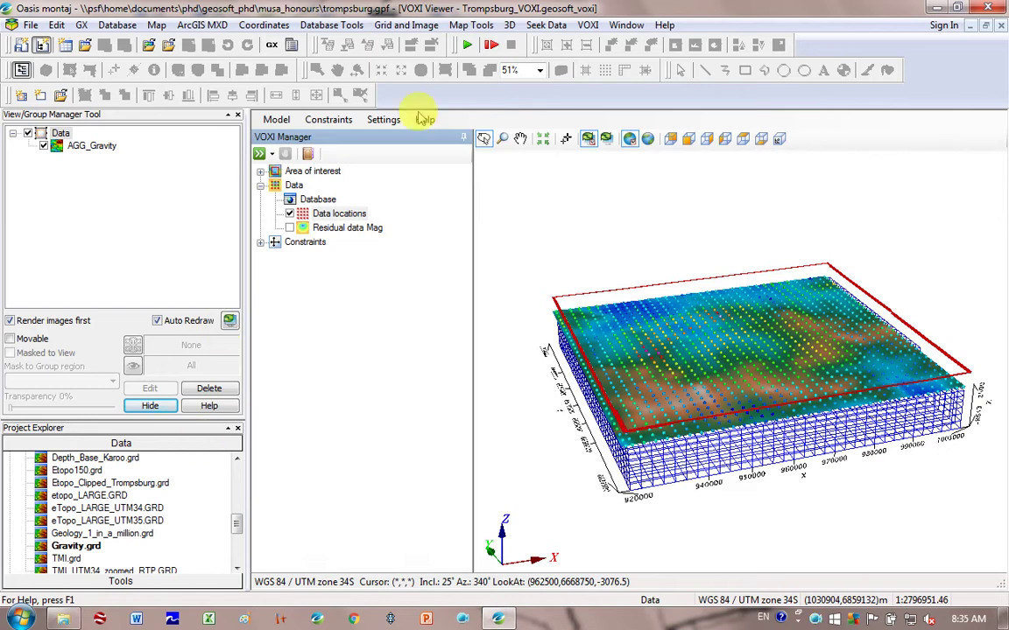
pyautogui.click(260, 173)
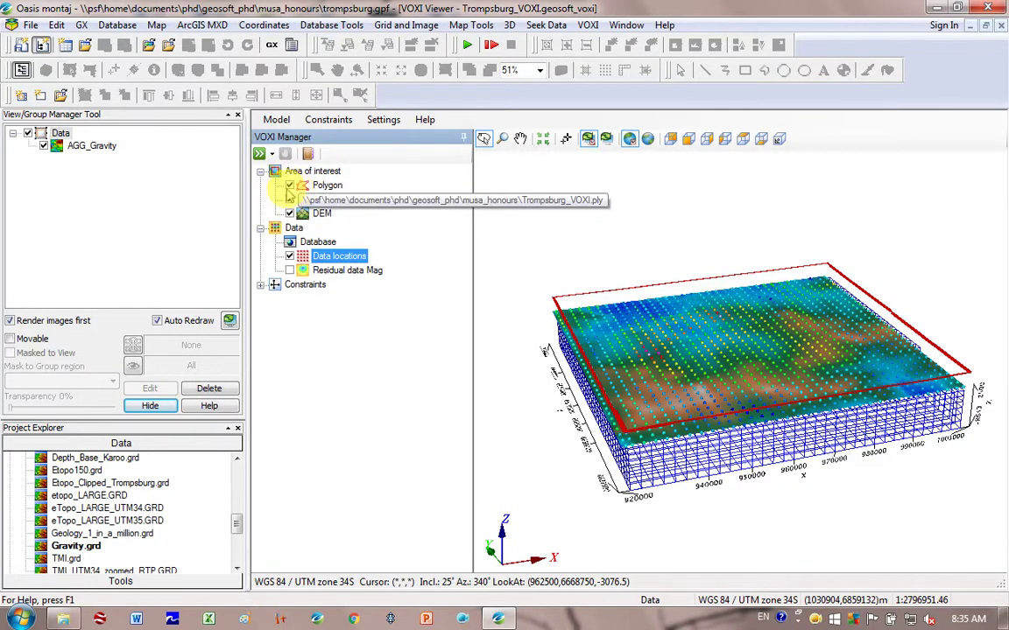
pyautogui.click(290, 185)
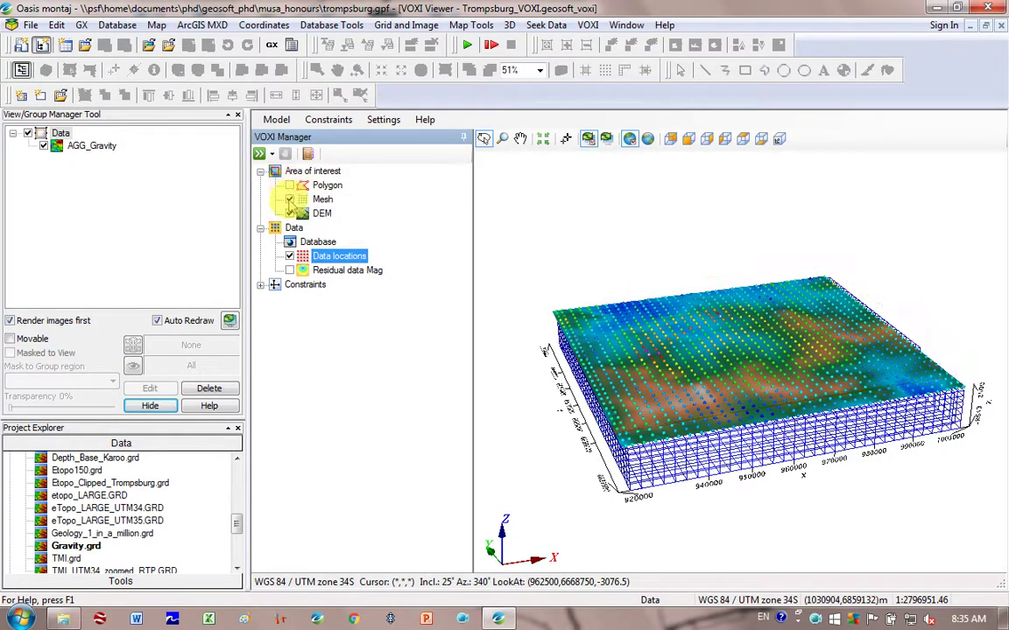
pyautogui.click(290, 200)
pyautogui.click(289, 200)
pyautogui.click(290, 200)
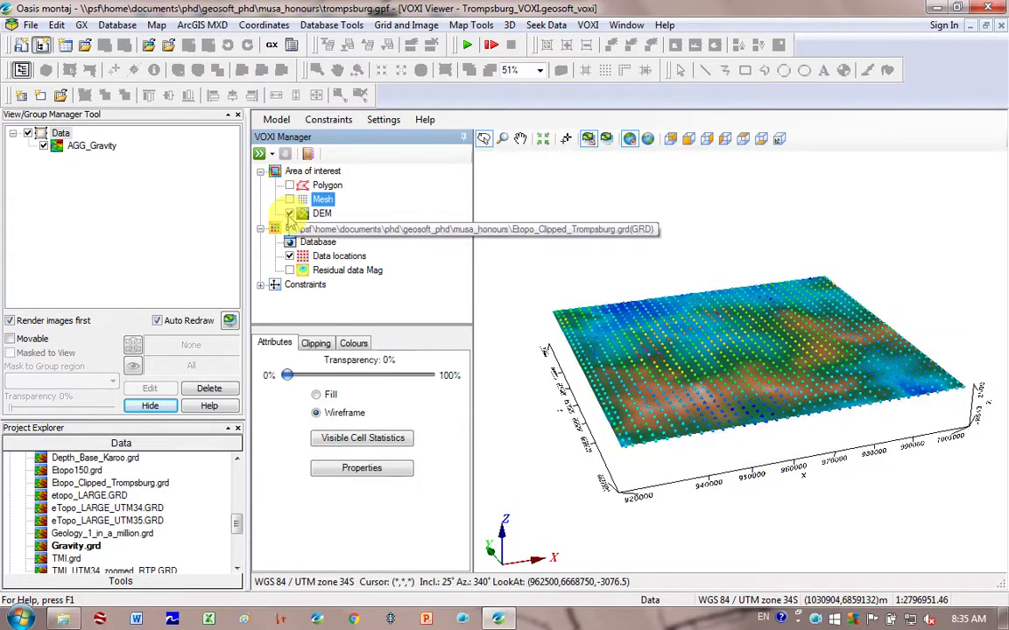
pyautogui.click(290, 213)
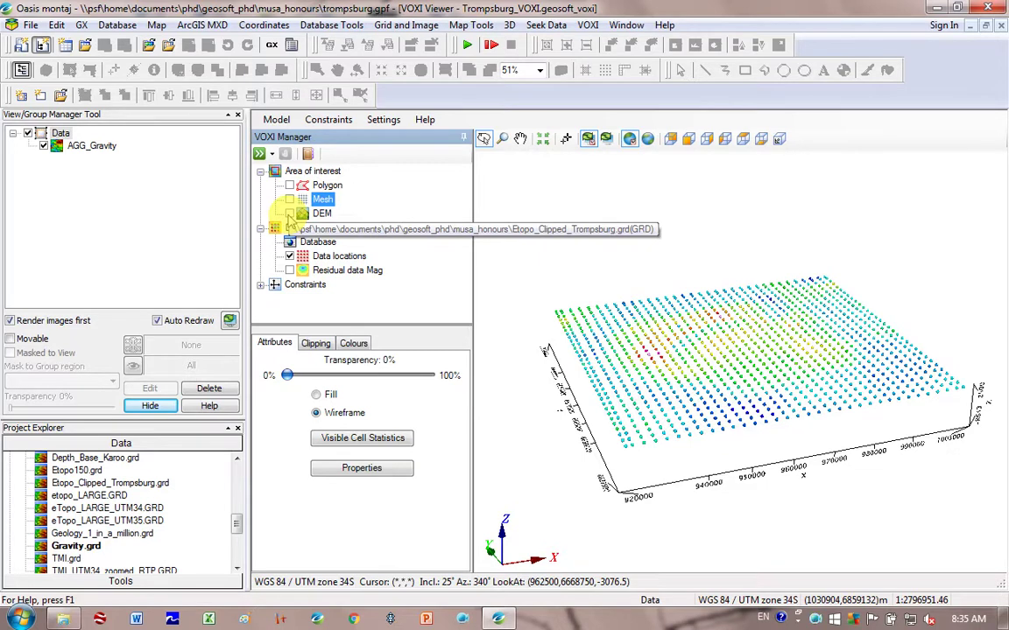
pyautogui.click(290, 214)
pyautogui.click(290, 213)
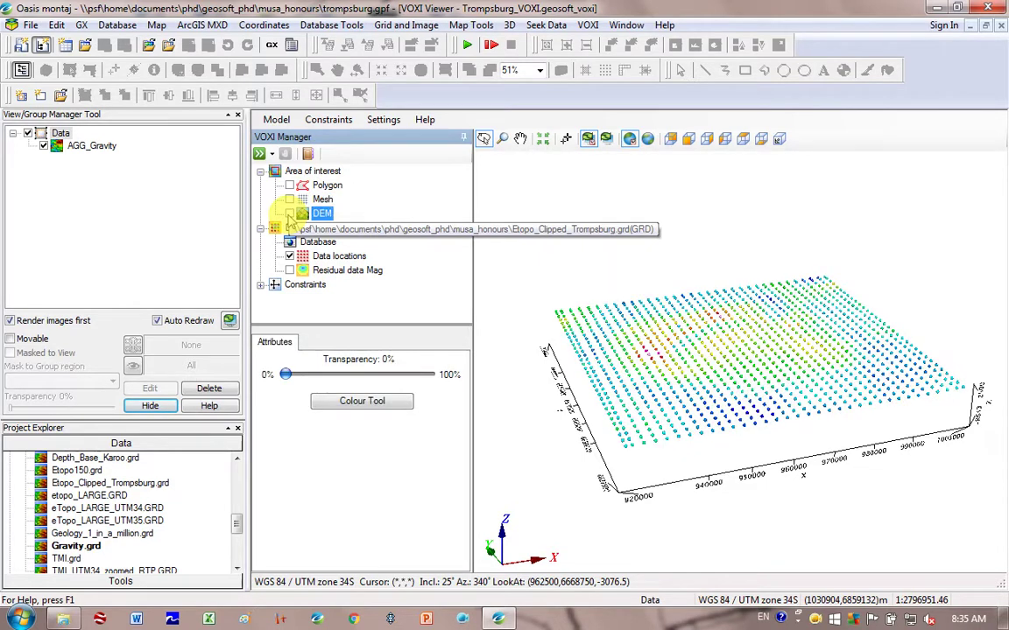
# Step: Hide the Data locations and Residual data Mag layers, leaving only the axes
pyautogui.click(290, 256)
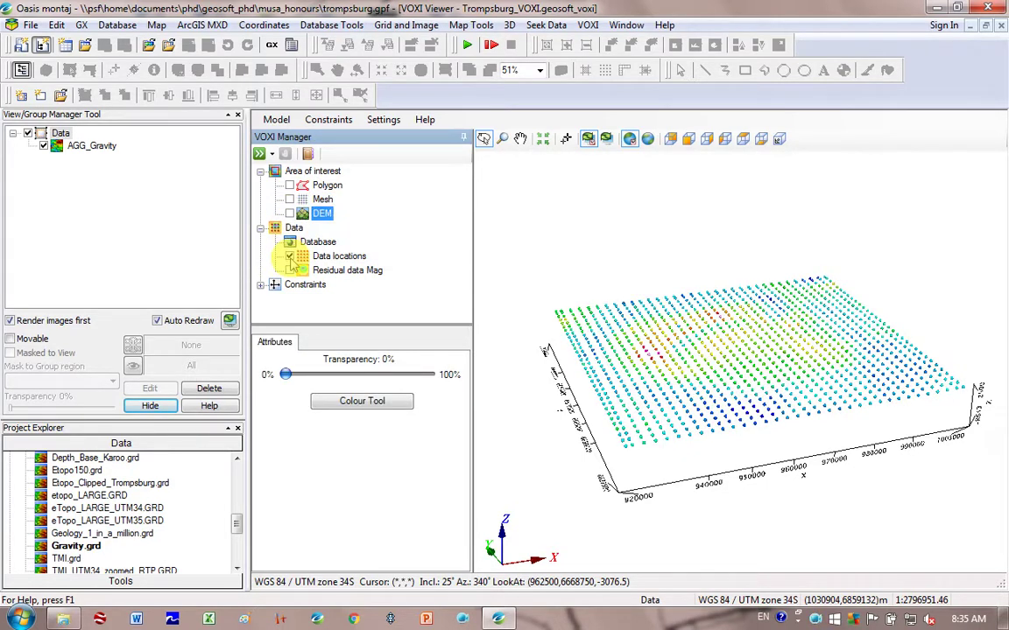
pyautogui.click(289, 255)
pyautogui.click(290, 255)
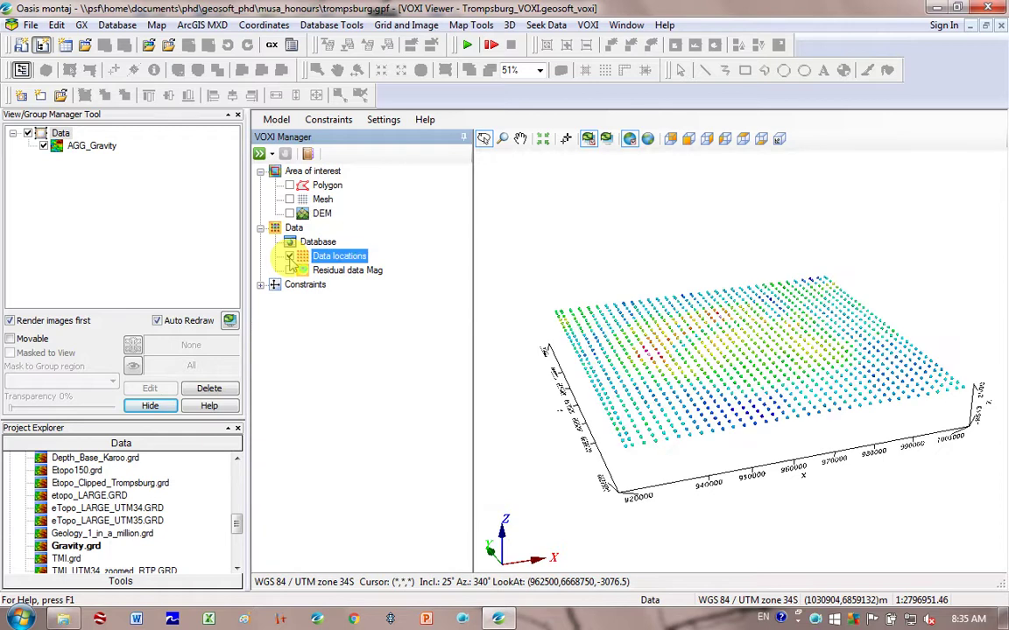
pyautogui.click(289, 256)
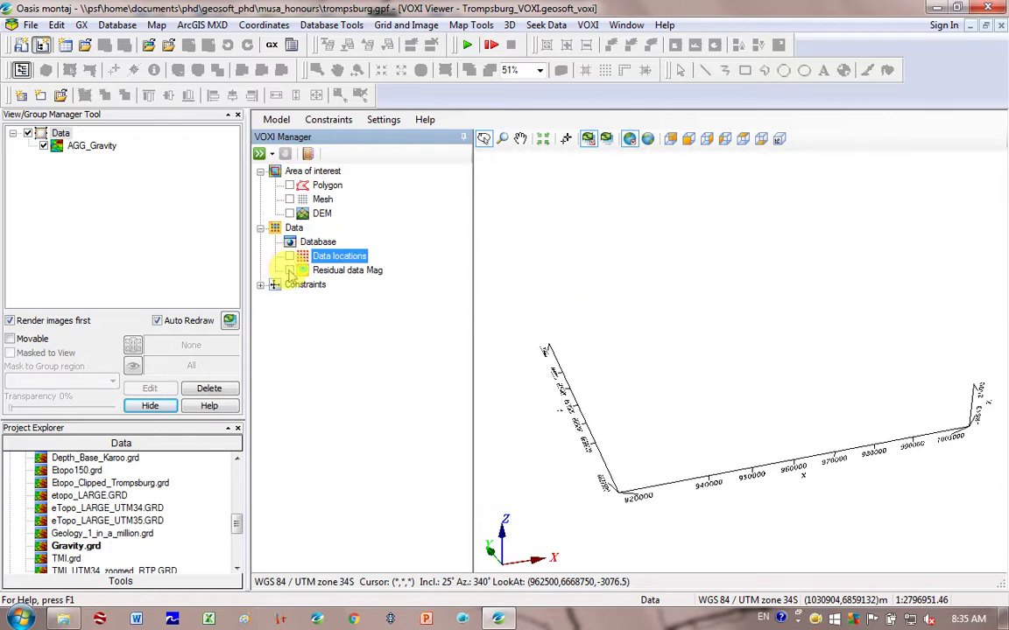
pyautogui.click(290, 270)
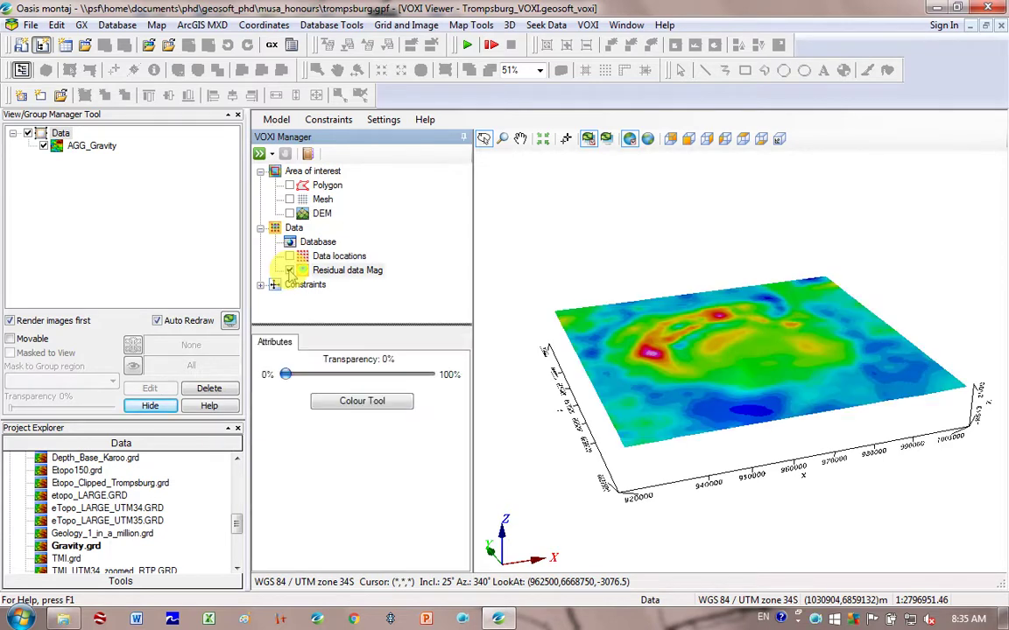
pyautogui.click(290, 271)
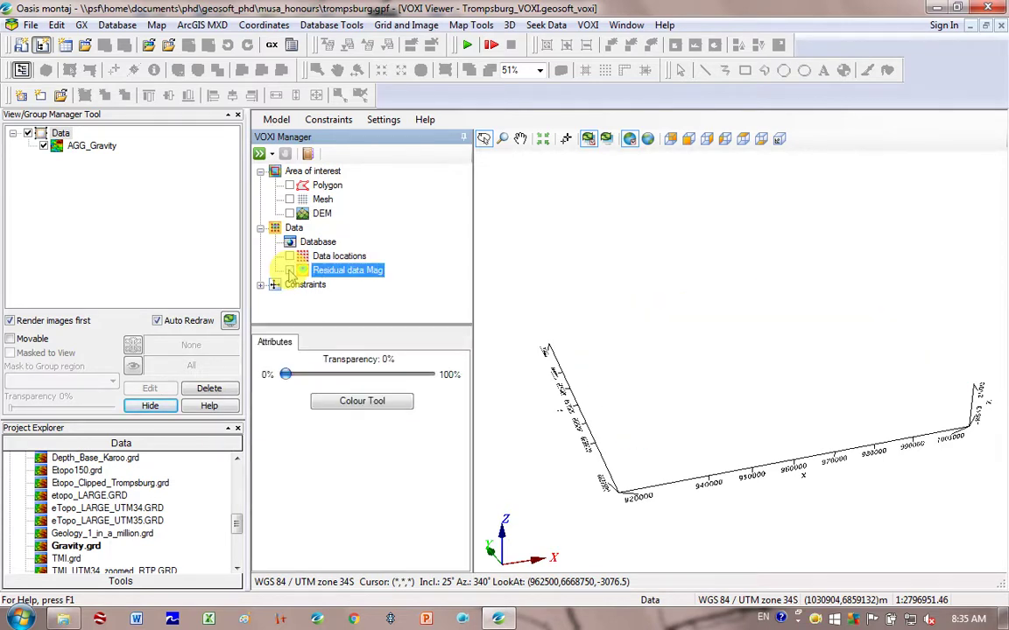
pyautogui.click(278, 121)
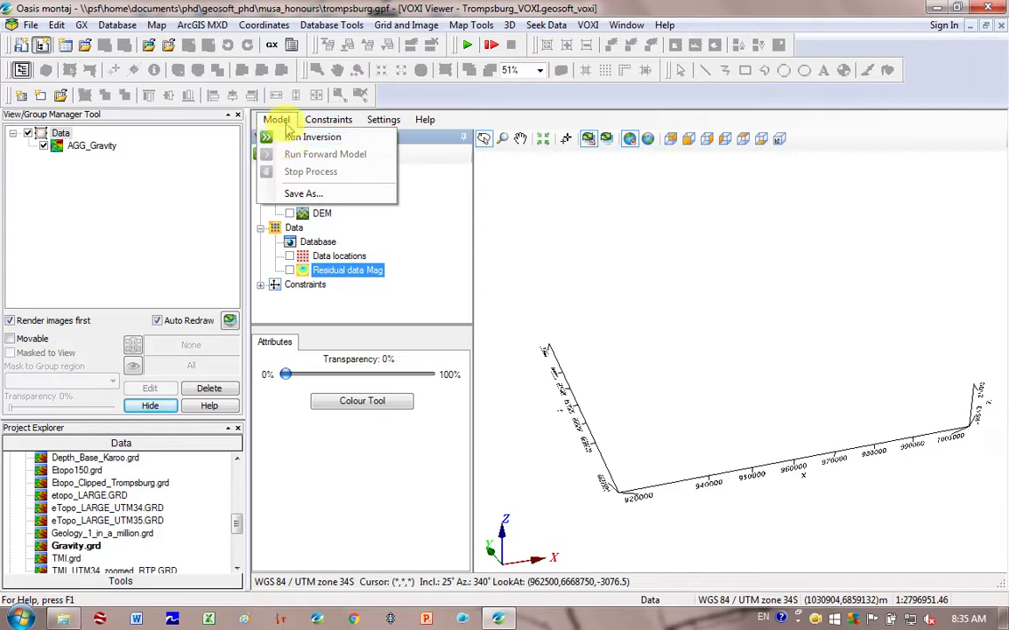
# Step: Run the VOXI inversion from the Model menu, which returns a server connection error
pyautogui.click(274, 120)
pyautogui.click(276, 120)
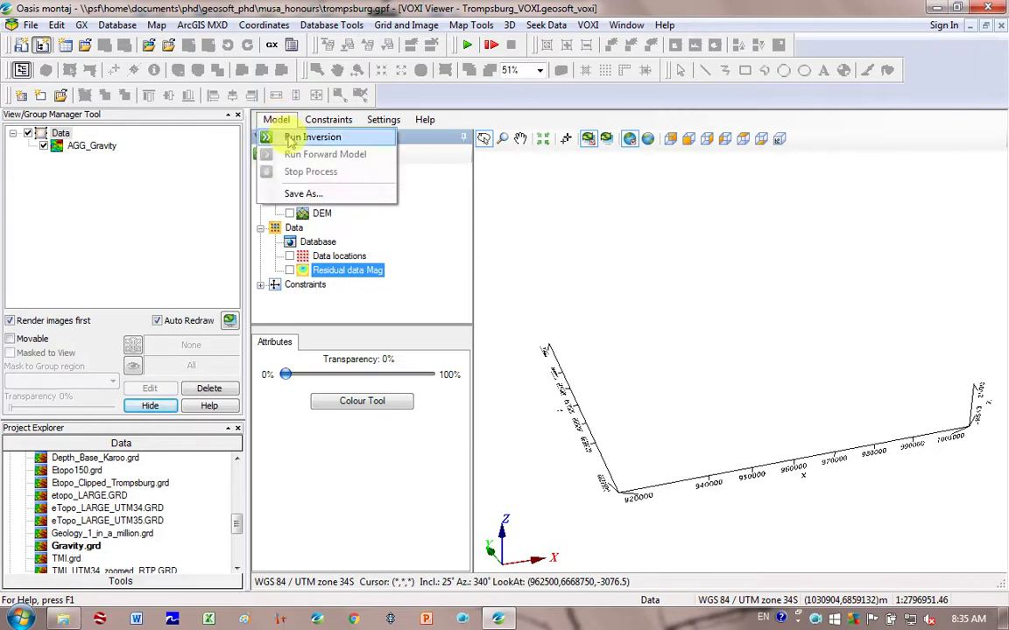
pyautogui.click(282, 137)
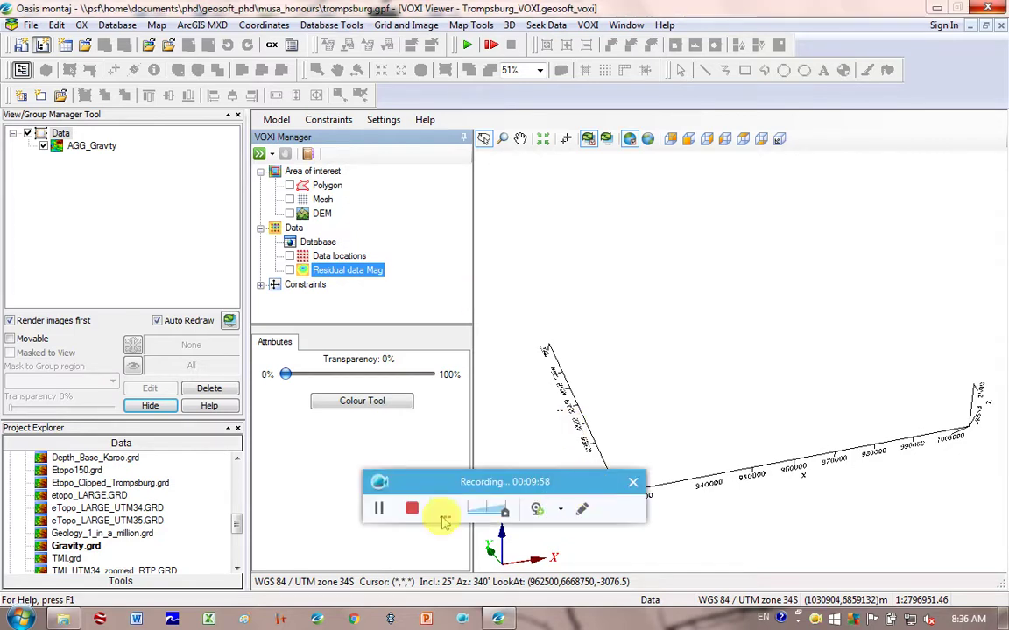
# Step: Dismiss the server connection error and check Geosoft Connect's sign-in status
pyautogui.click(382, 510)
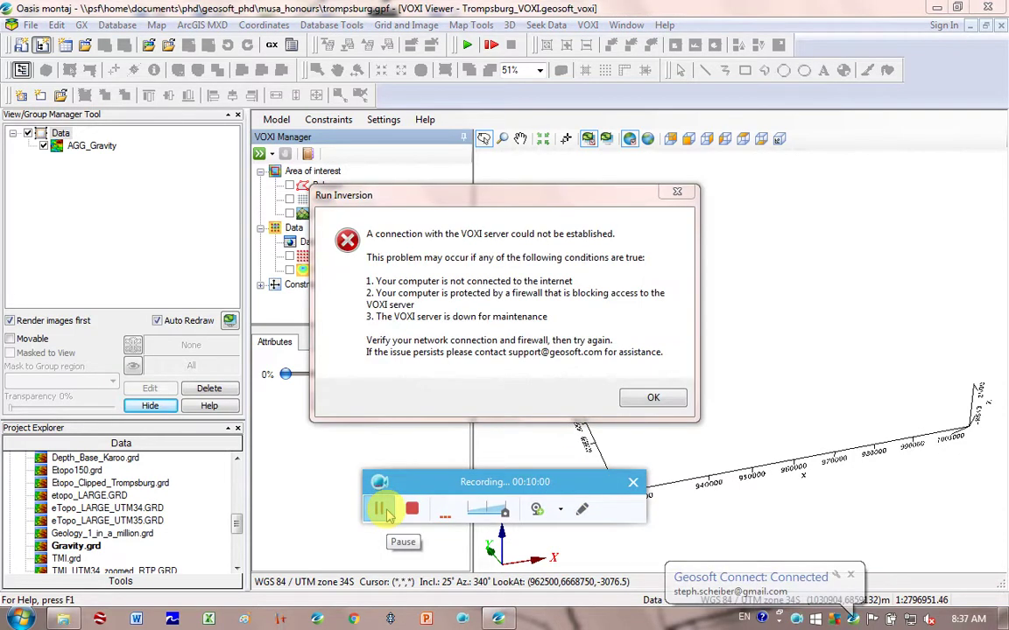
pyautogui.click(380, 508)
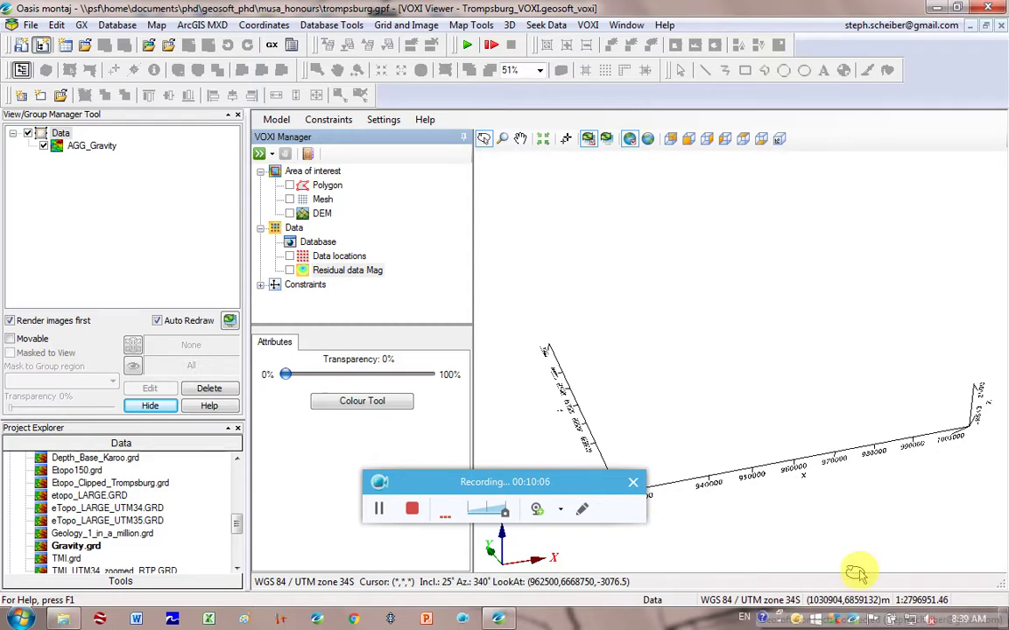
pyautogui.click(854, 619)
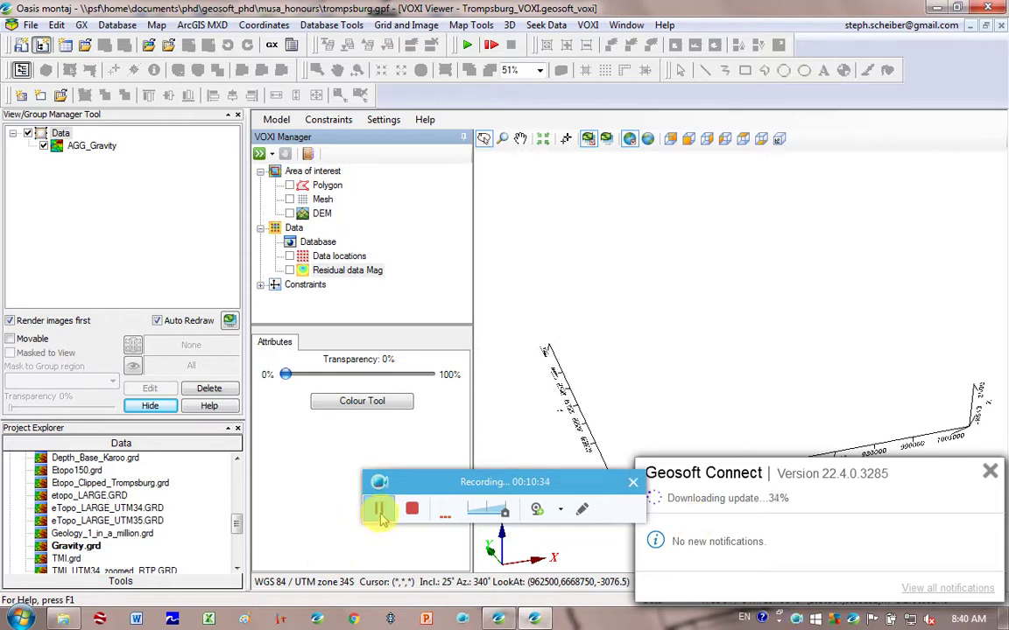
pyautogui.click(275, 118)
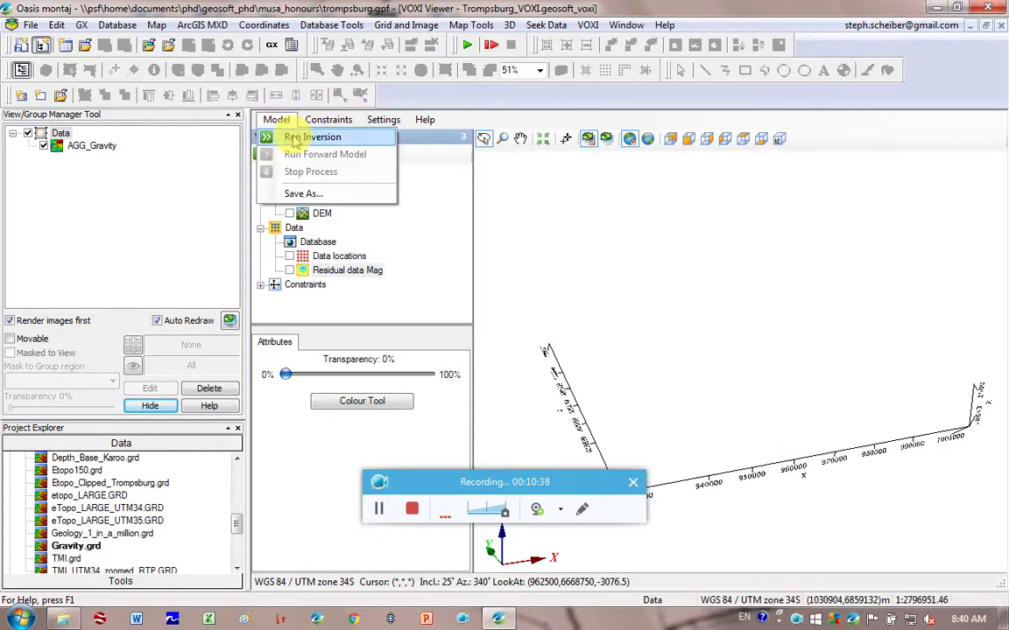
pyautogui.click(295, 143)
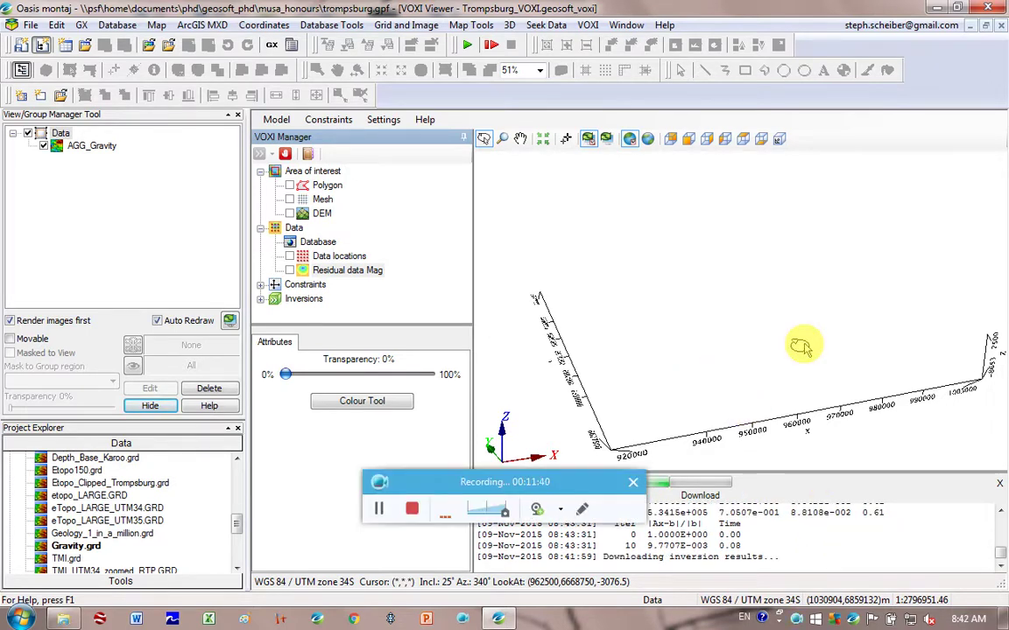
pyautogui.click(378, 510)
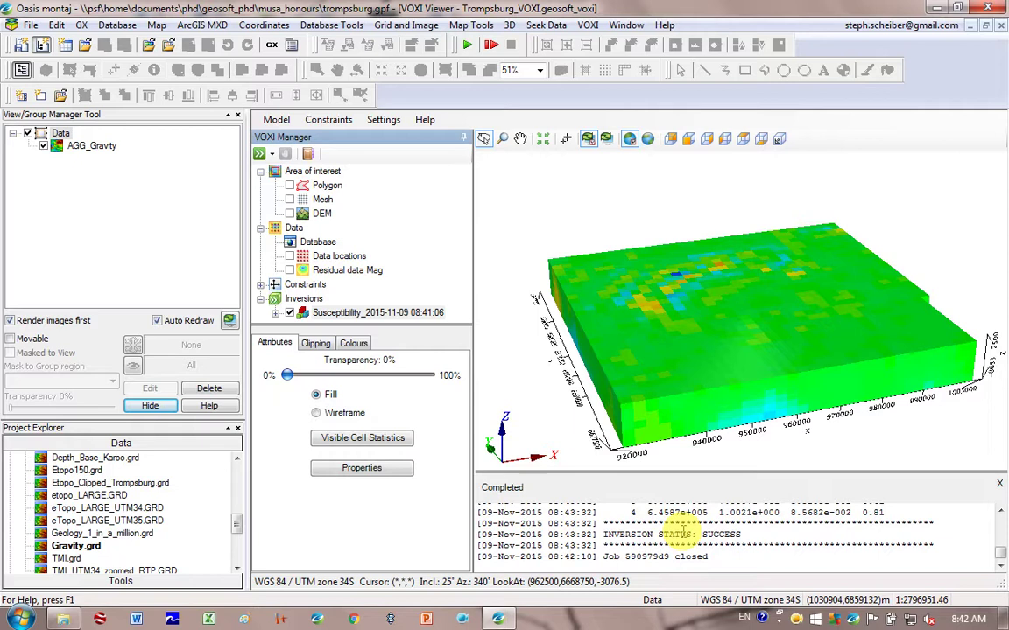
pyautogui.click(1000, 487)
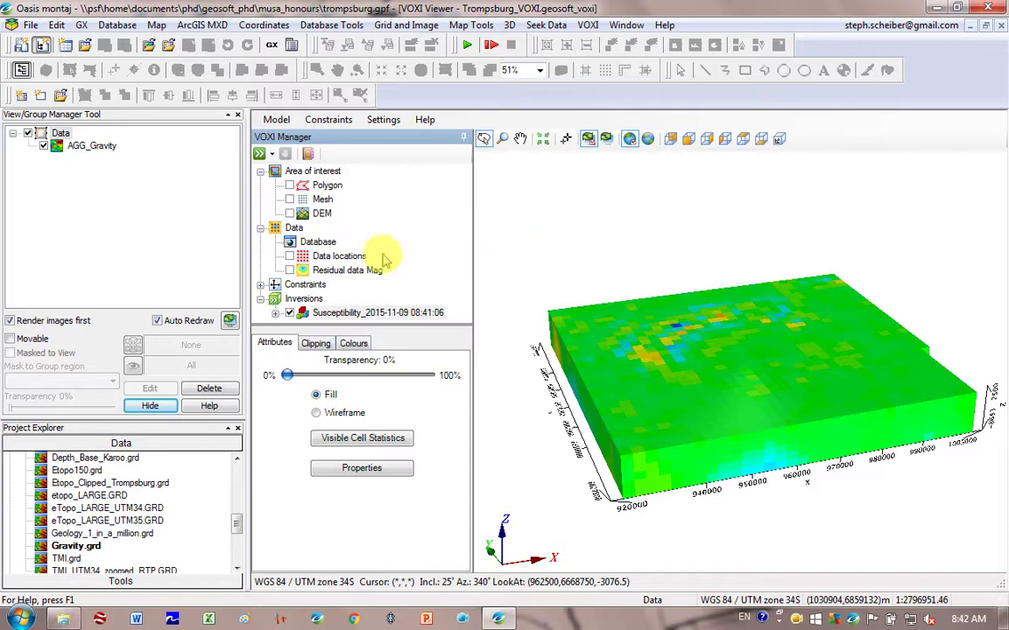
pyautogui.click(341, 315)
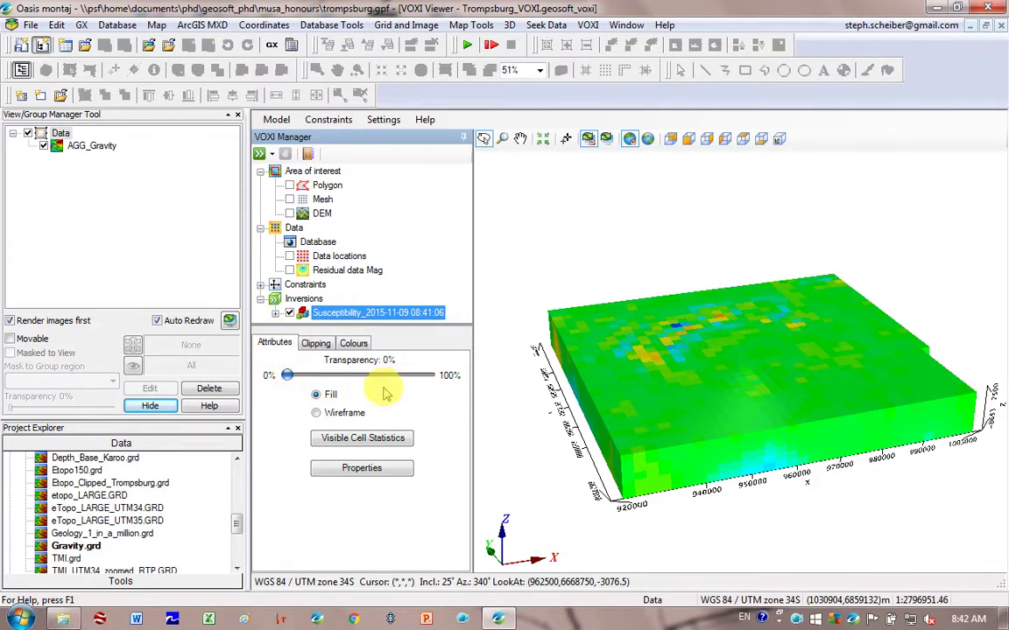
pyautogui.click(316, 414)
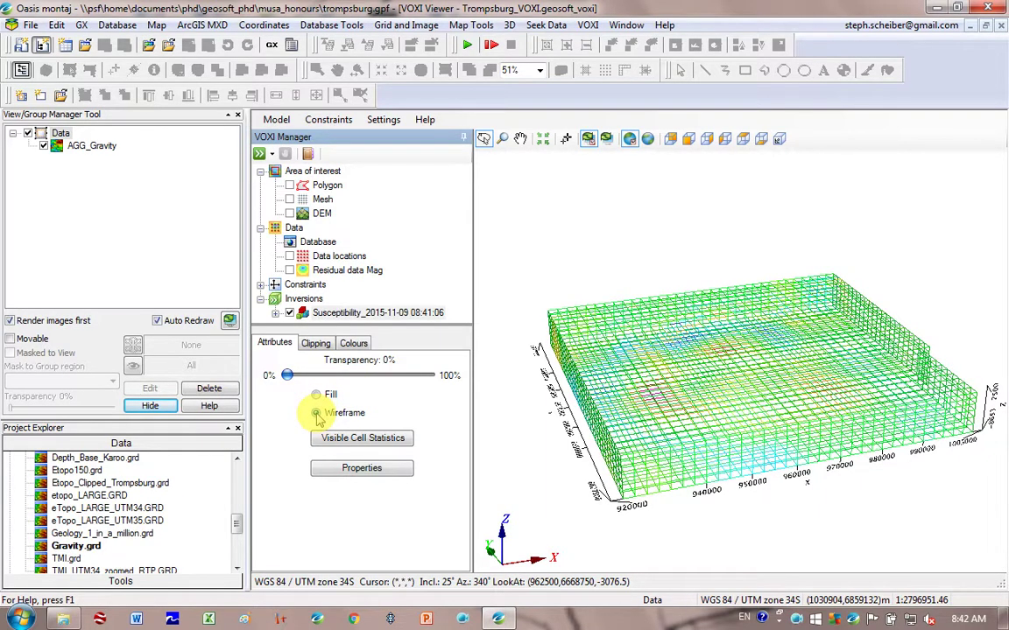
pyautogui.click(316, 395)
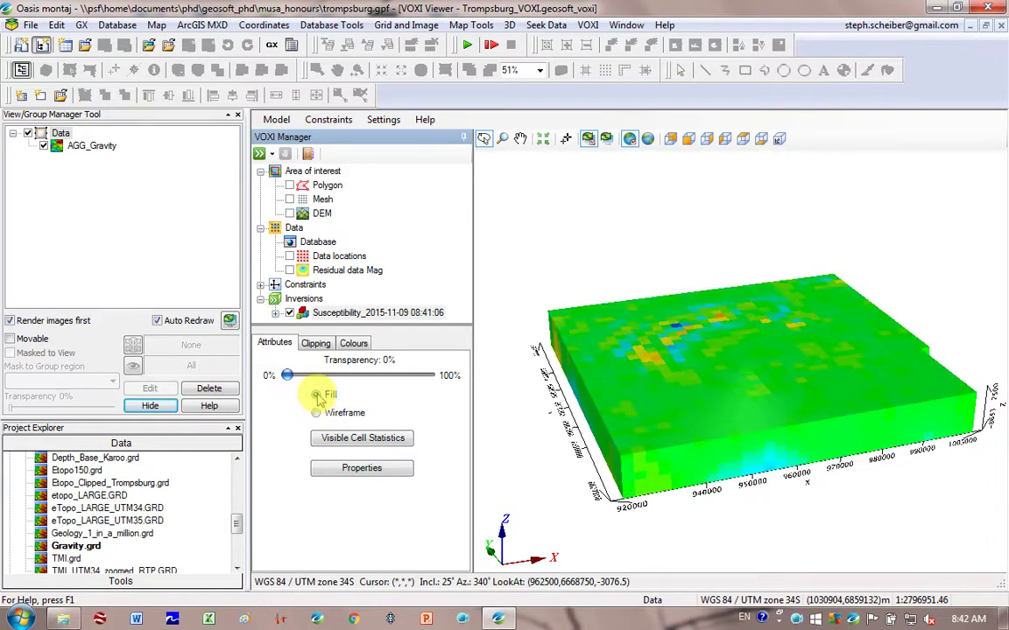
# Step: Clip the susceptibility data range to about 0.0181–0.0397, viewing the model from above
pyautogui.click(317, 346)
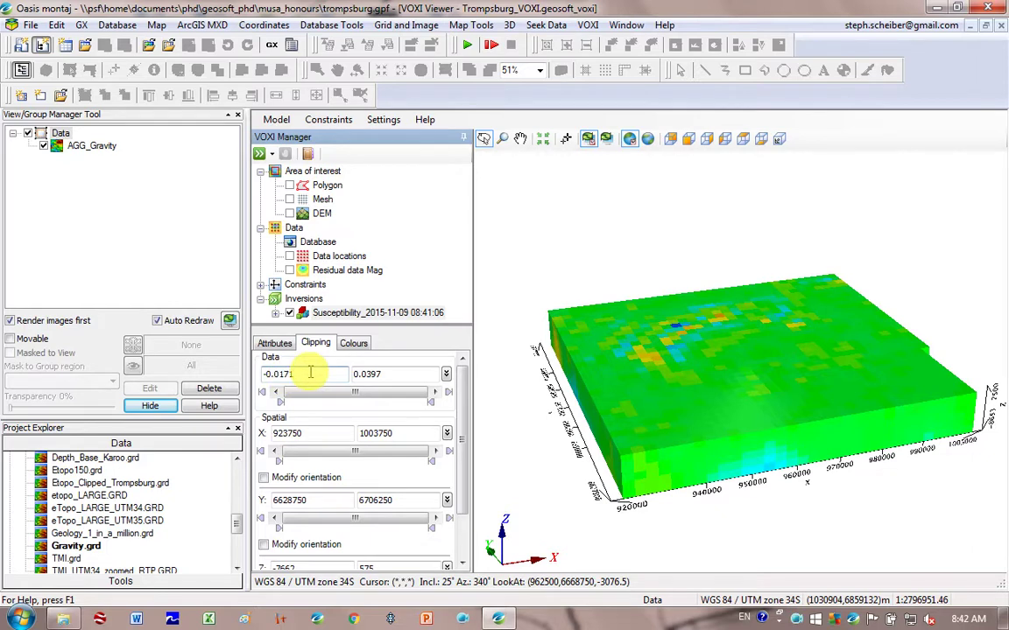
pyautogui.click(399, 377)
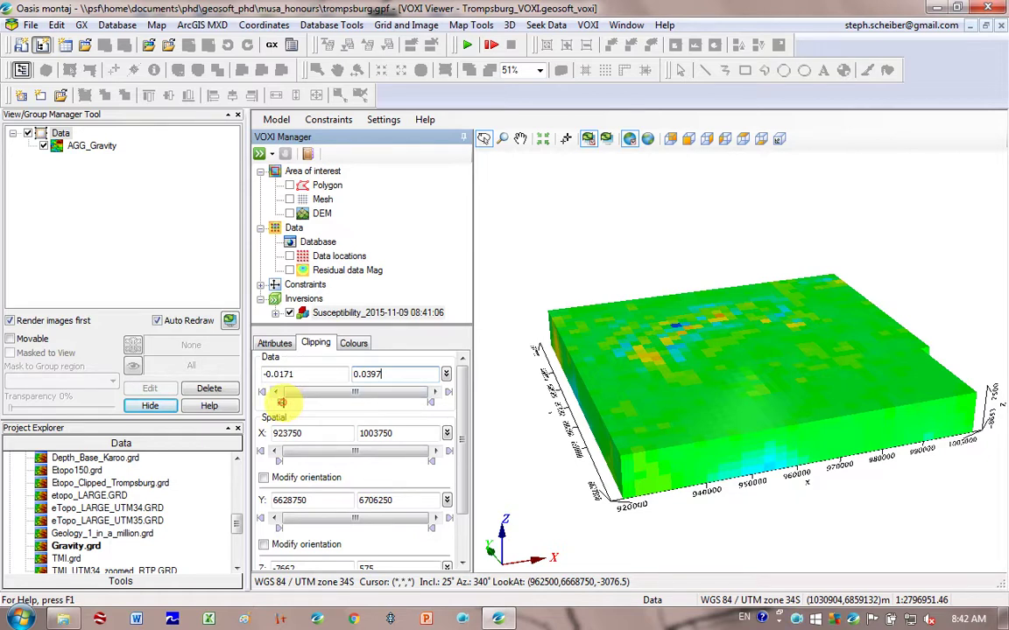
pyautogui.moveTo(281, 402); pyautogui.dragTo(322, 401)
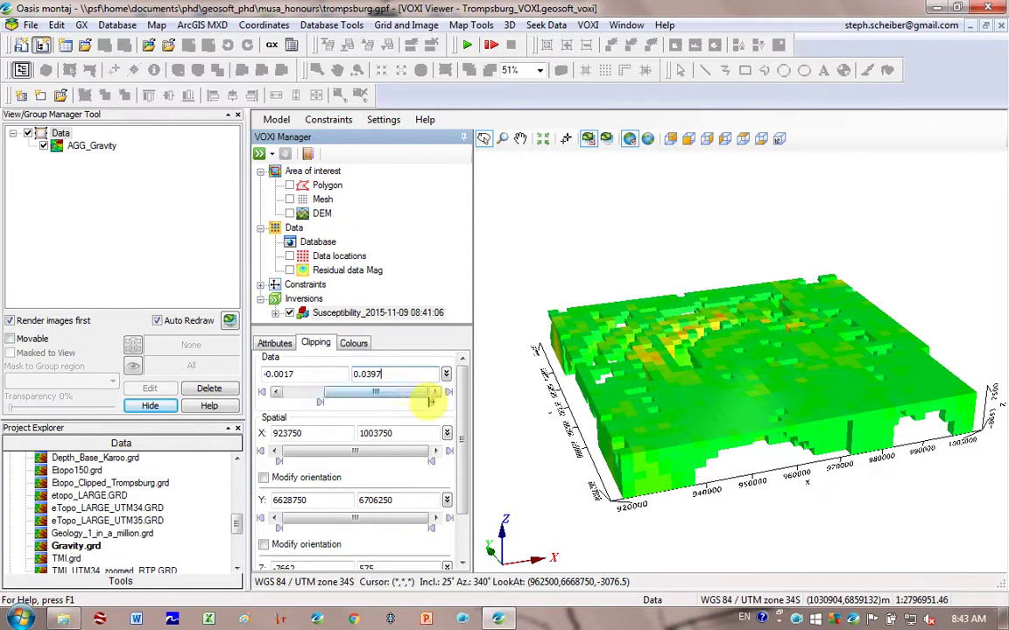
pyautogui.moveTo(428, 401)
pyautogui.mouseDown()
pyautogui.moveTo(378, 401)
pyautogui.moveTo(445, 401)
pyautogui.mouseUp()
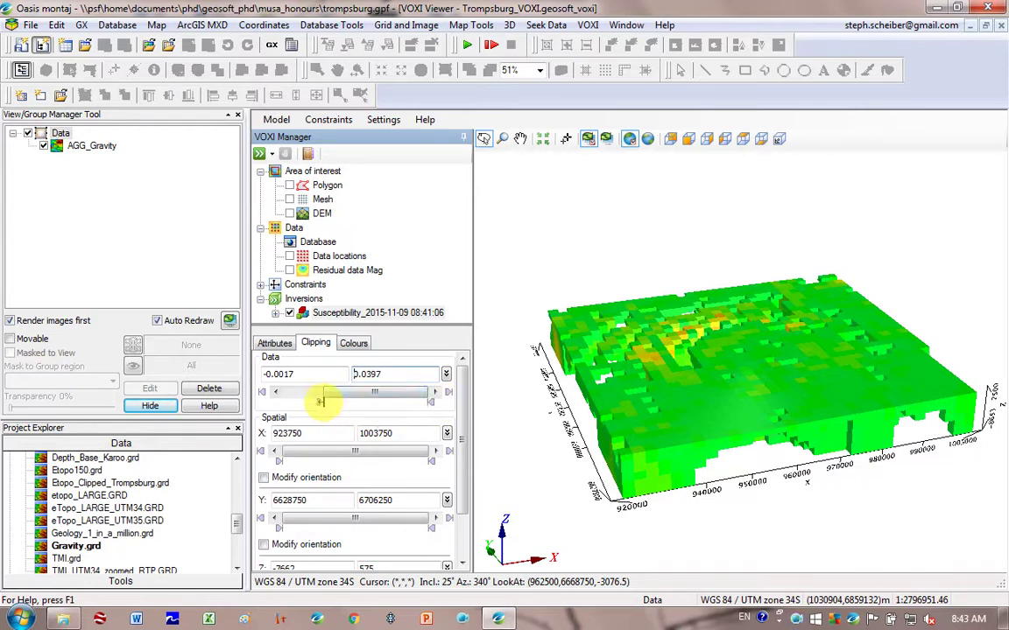
pyautogui.moveTo(320, 401); pyautogui.dragTo(347, 407)
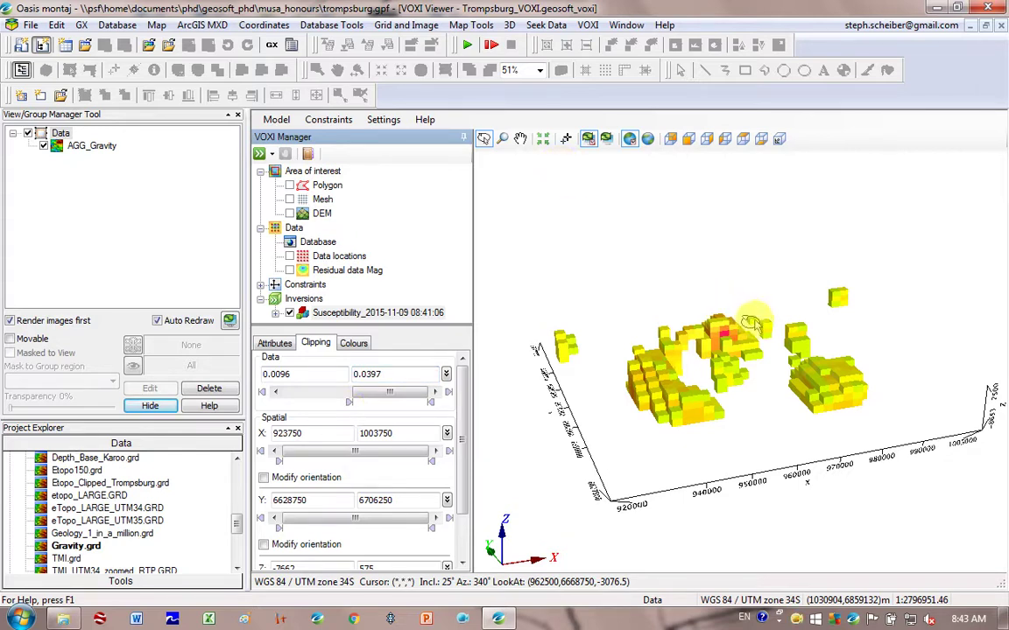
pyautogui.moveTo(676, 290); pyautogui.dragTo(696, 440)
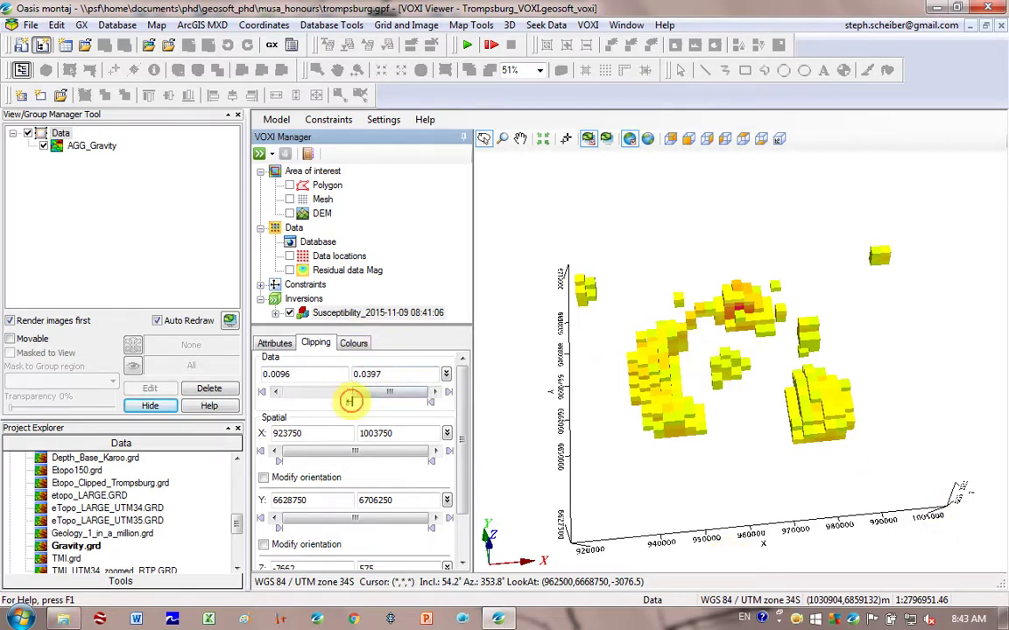
pyautogui.moveTo(350, 401); pyautogui.dragTo(369, 401)
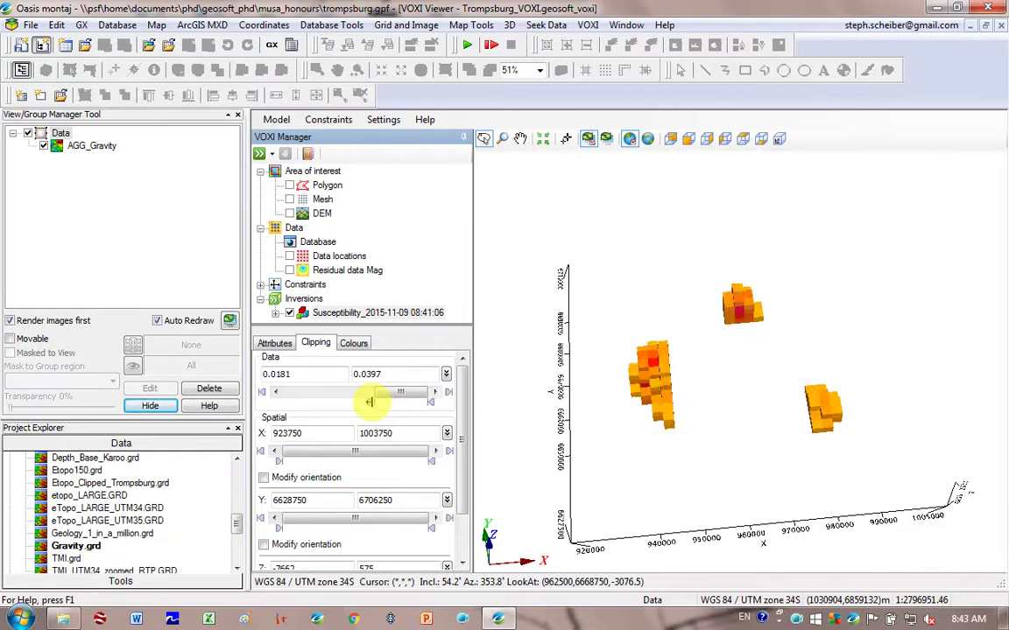
# Step: Toggle the Residual data Mag surface, leaving it hidden to see the voxels
pyautogui.click(290, 270)
pyautogui.click(289, 269)
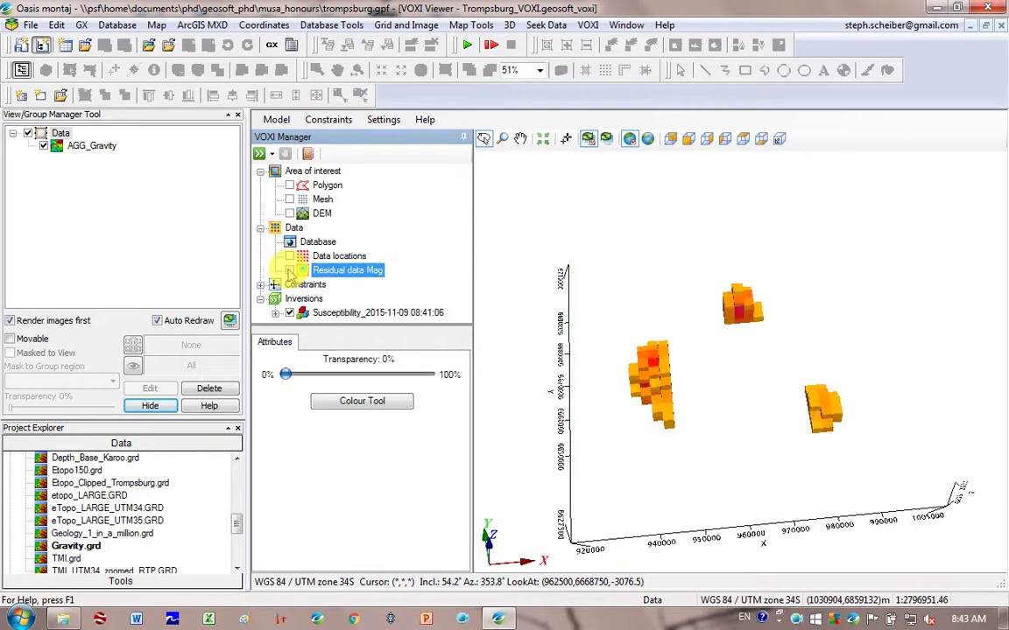
pyautogui.click(290, 270)
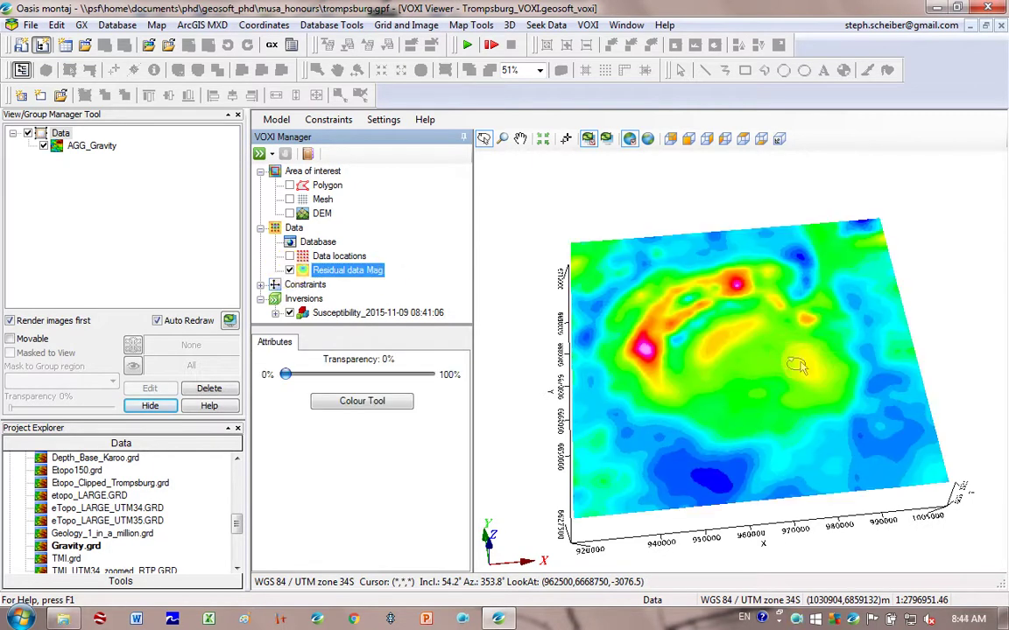
pyautogui.click(742, 341)
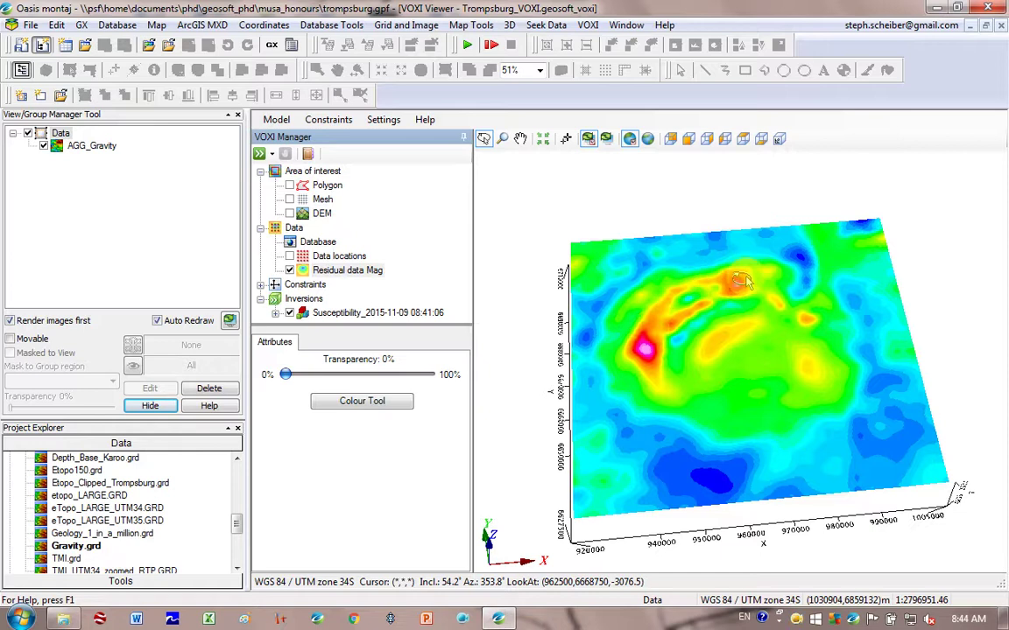
pyautogui.click(289, 269)
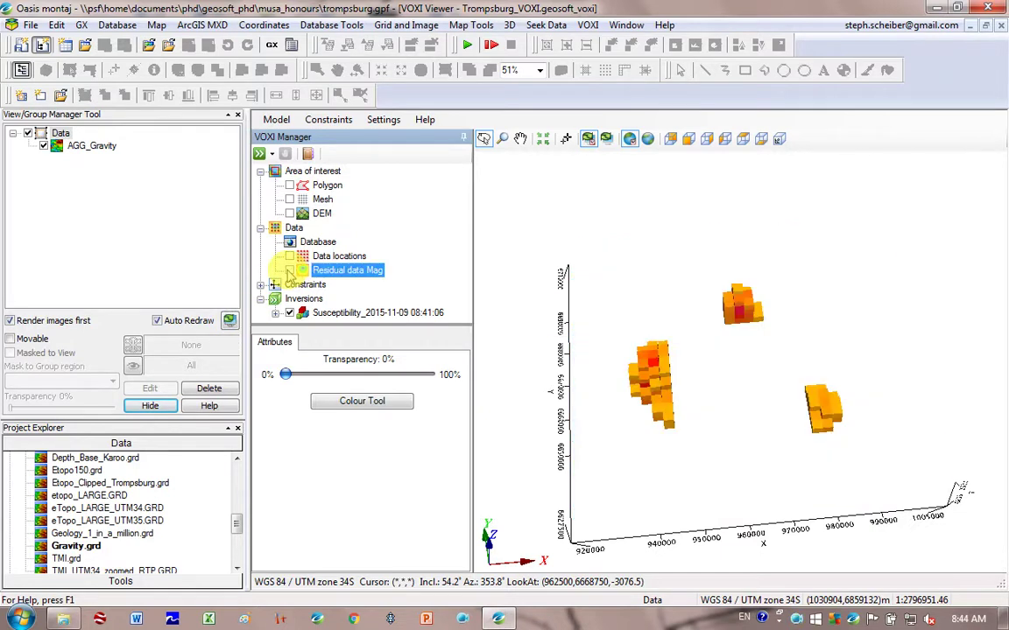
# Step: Lower the Susceptibility inversion's clipping minimum to 0.0091
pyautogui.click(338, 314)
pyautogui.click(315, 343)
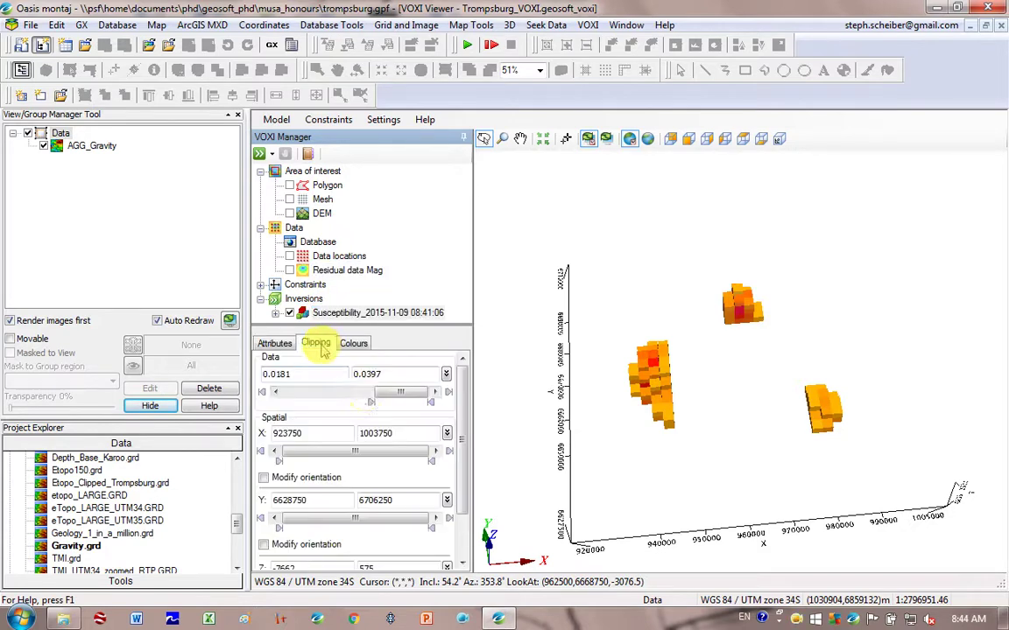
pyautogui.moveTo(371, 398); pyautogui.dragTo(347, 404)
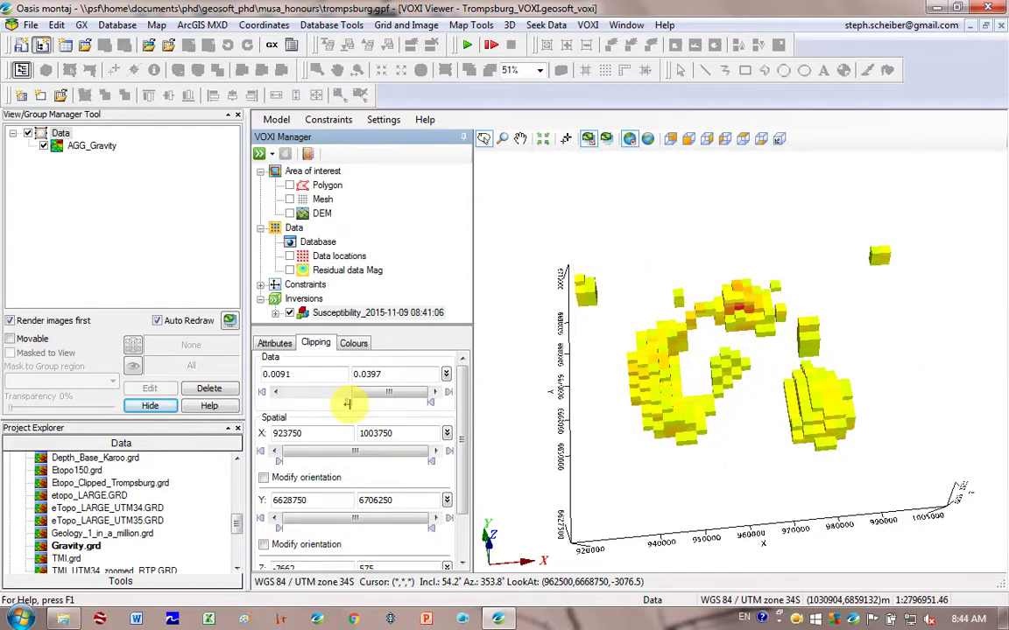
pyautogui.click(315, 121)
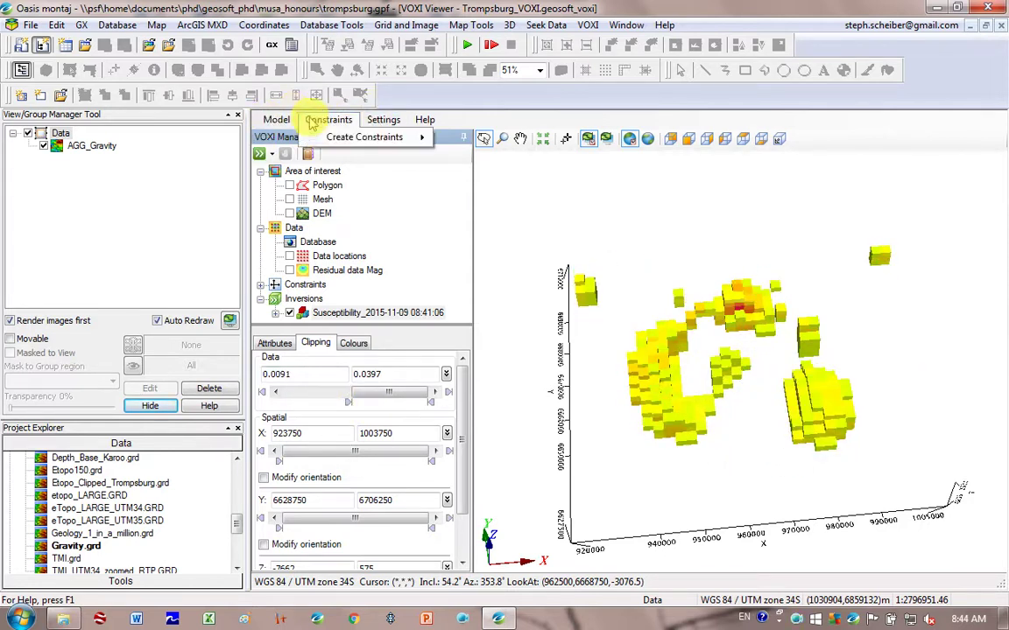
pyautogui.moveTo(379, 126)
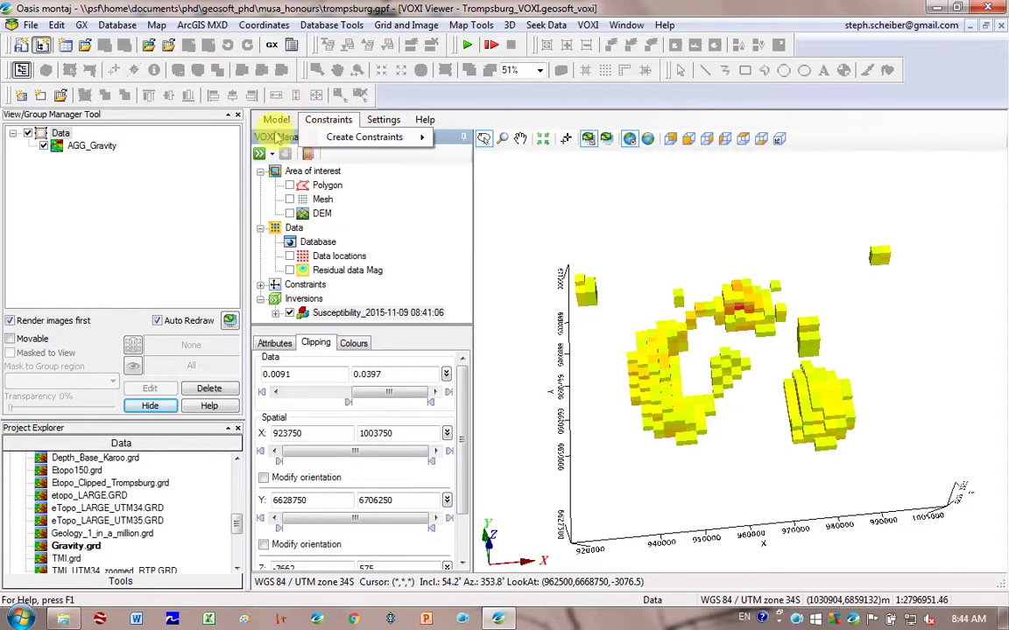
pyautogui.moveTo(276, 122)
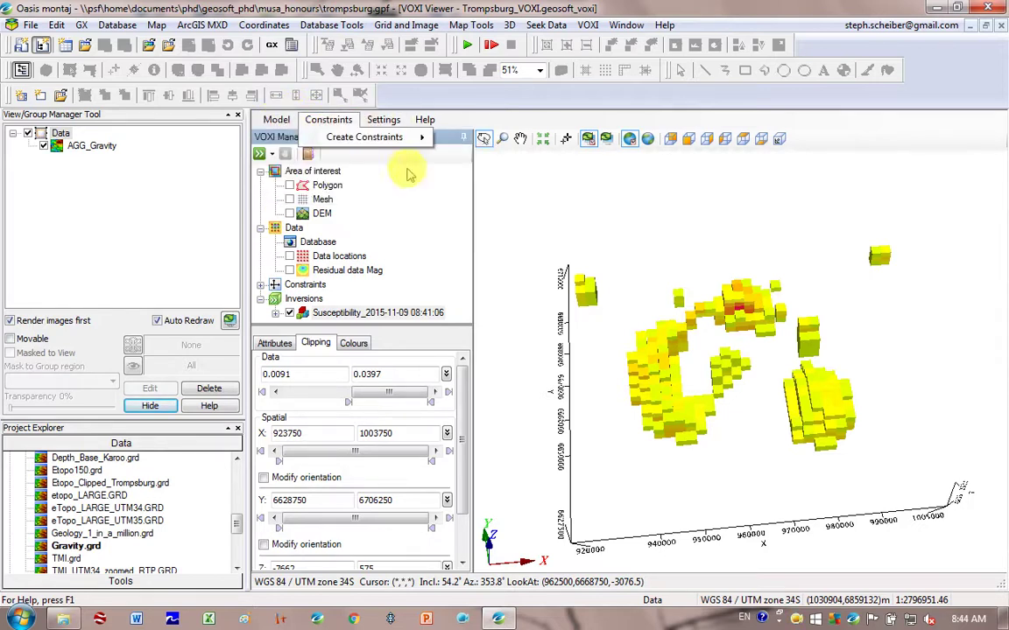
pyautogui.click(350, 313)
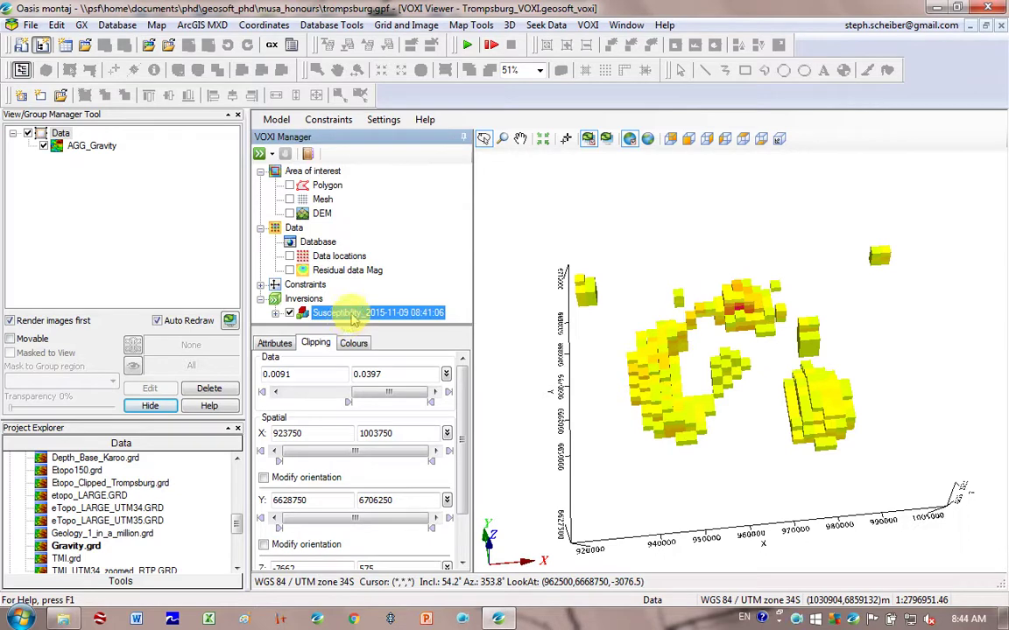
# Step: Display the susceptibility inversion in a 3D map with the Trompsburg_VOXI_2015-11-09_08-41-06 default name and Clip DEM on
pyautogui.rightClick(352, 317)
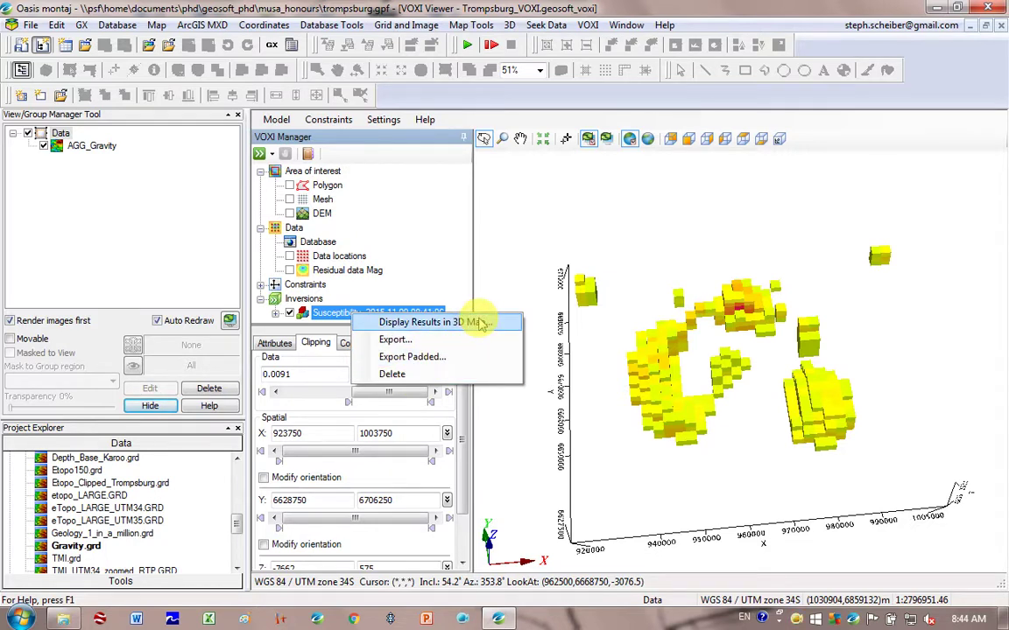
pyautogui.click(481, 324)
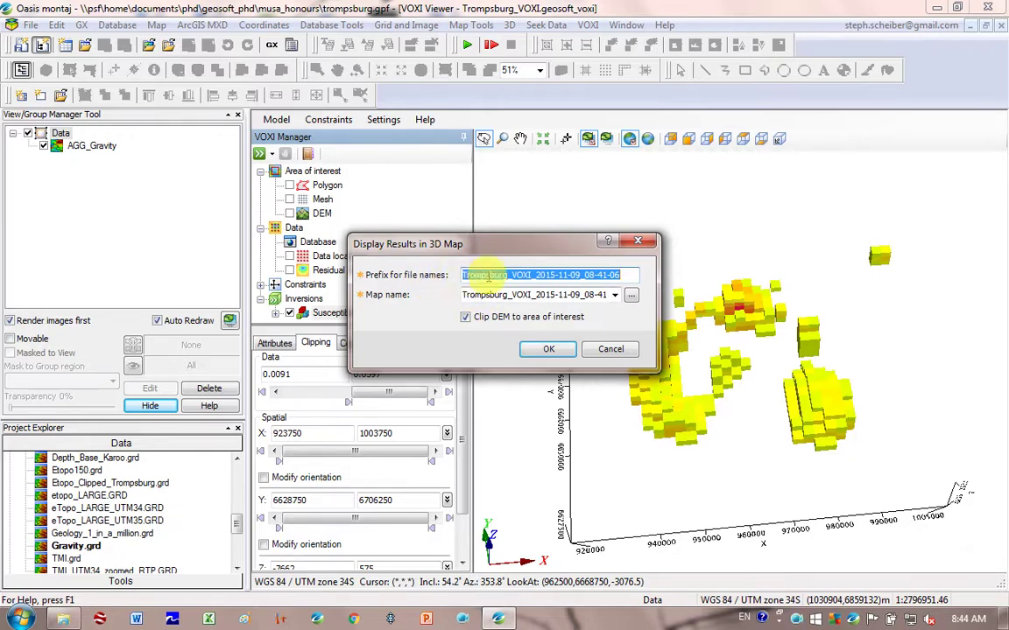
pyautogui.click(615, 295)
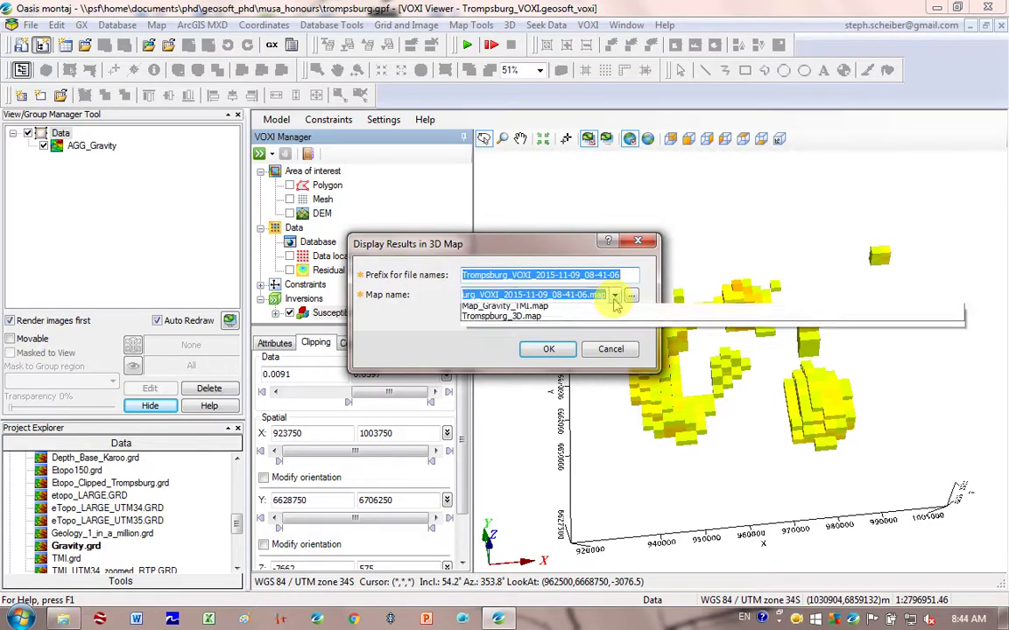
pyautogui.click(615, 302)
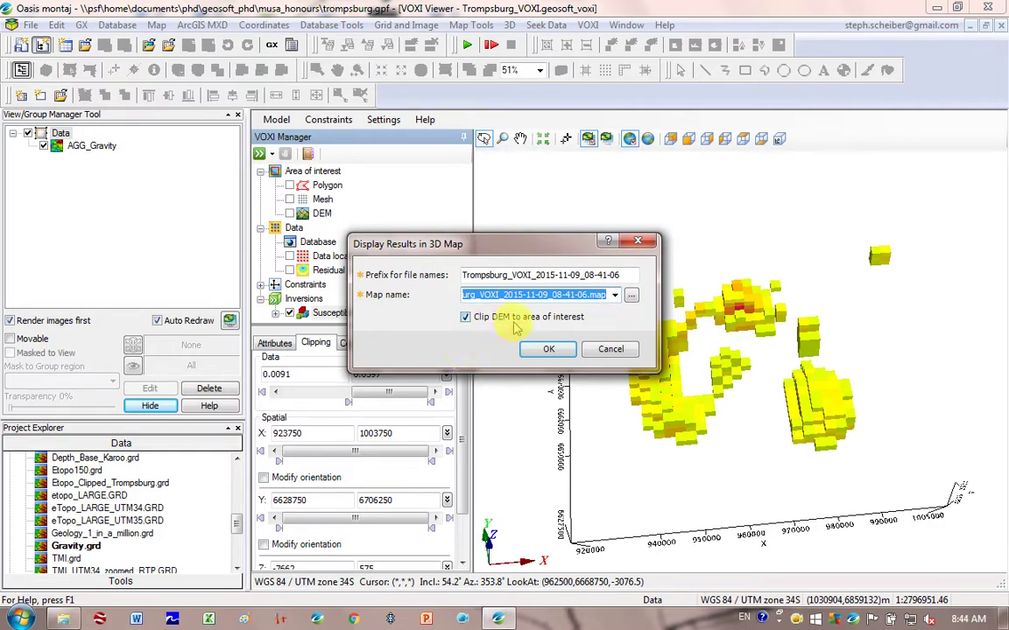
pyautogui.click(546, 349)
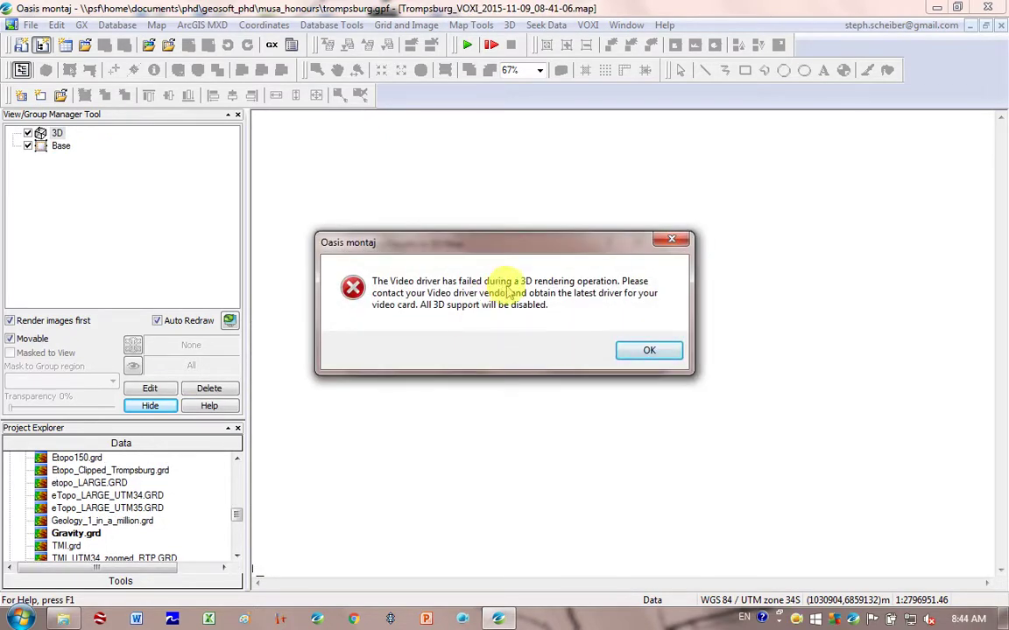
# Step: Dismiss the video-driver error, minimize the empty 3D map and maximize the VOXI Viewer
pyautogui.click(660, 357)
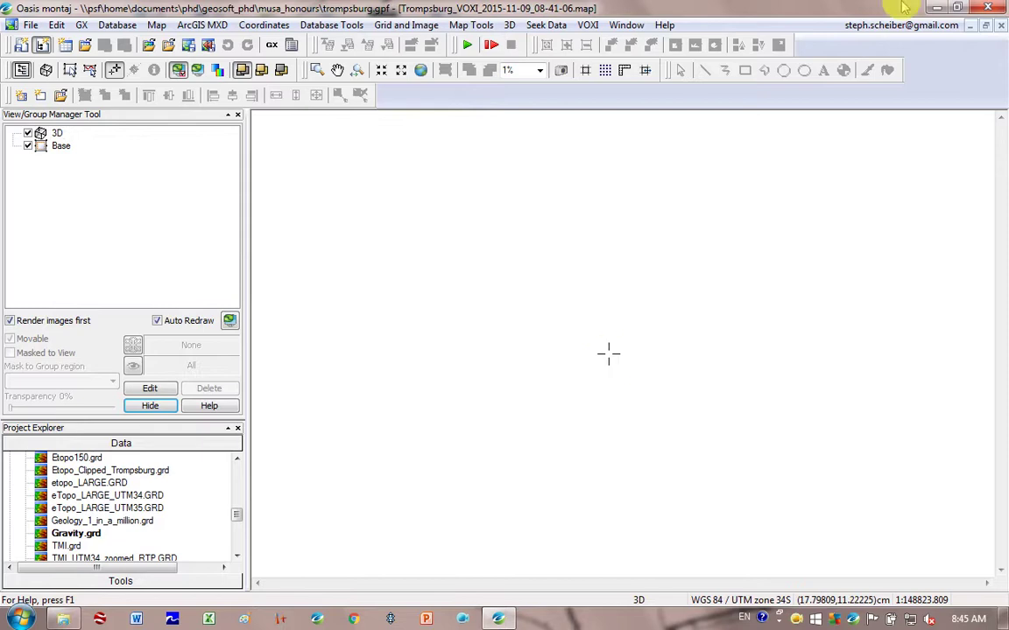
pyautogui.click(970, 25)
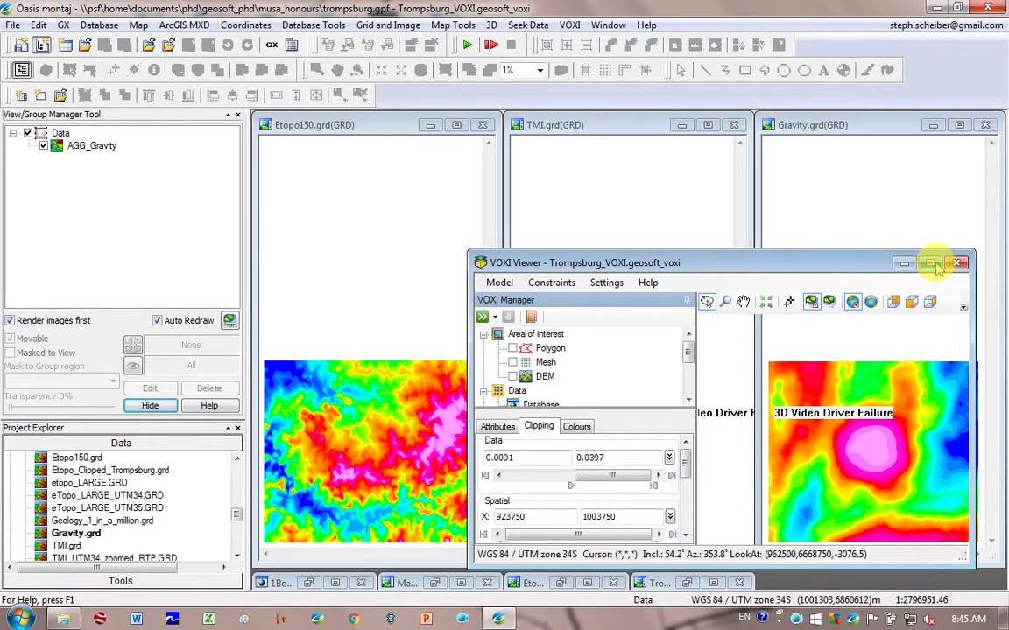
pyautogui.click(839, 262)
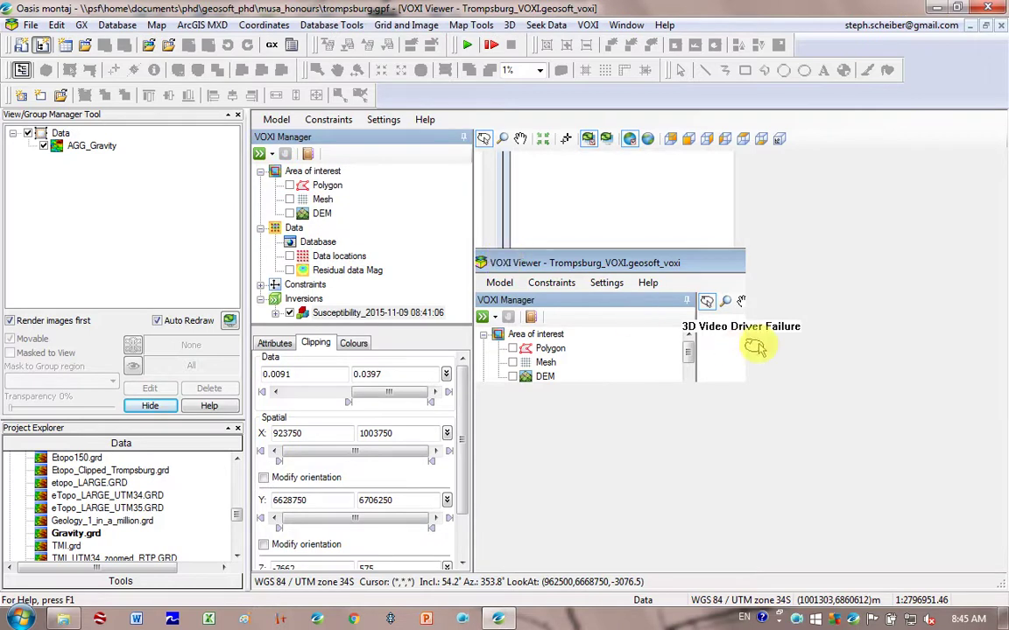
# Step: Export the susceptibility inversion as Geosoft voxel Trompsburg_VOXI_2015-11-09_08-41-06_Susc_.geosoft_voxel
pyautogui.click(407, 317)
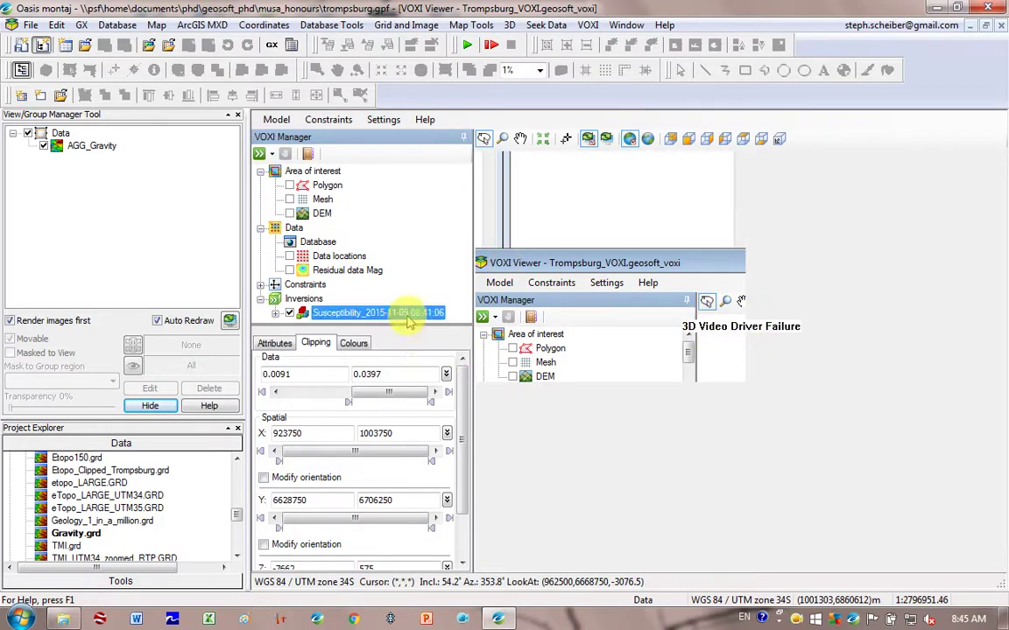
pyautogui.rightClick(407, 322)
pyautogui.click(440, 279)
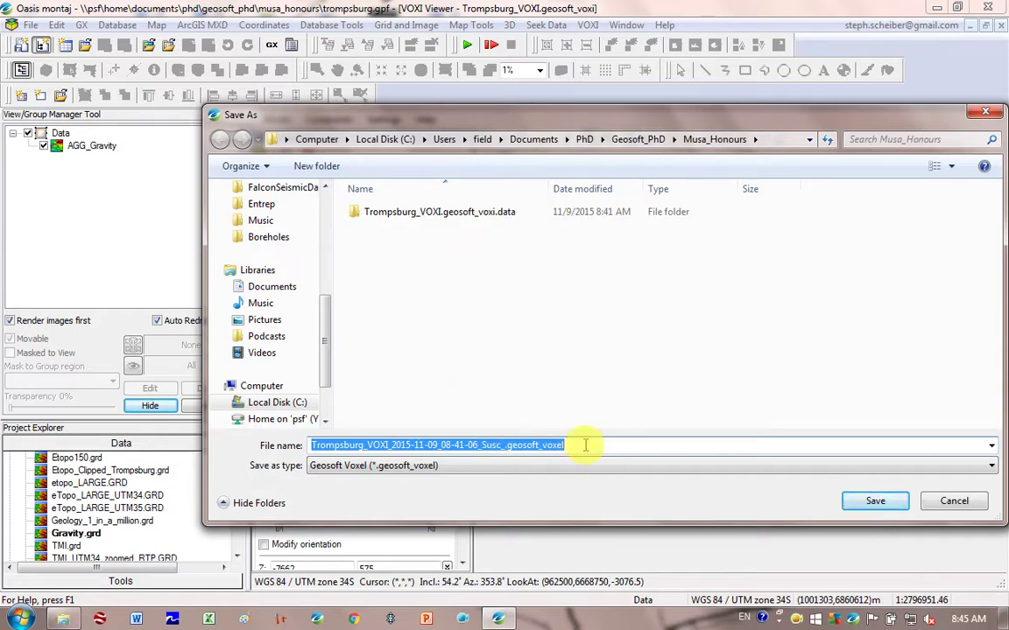
pyautogui.click(872, 499)
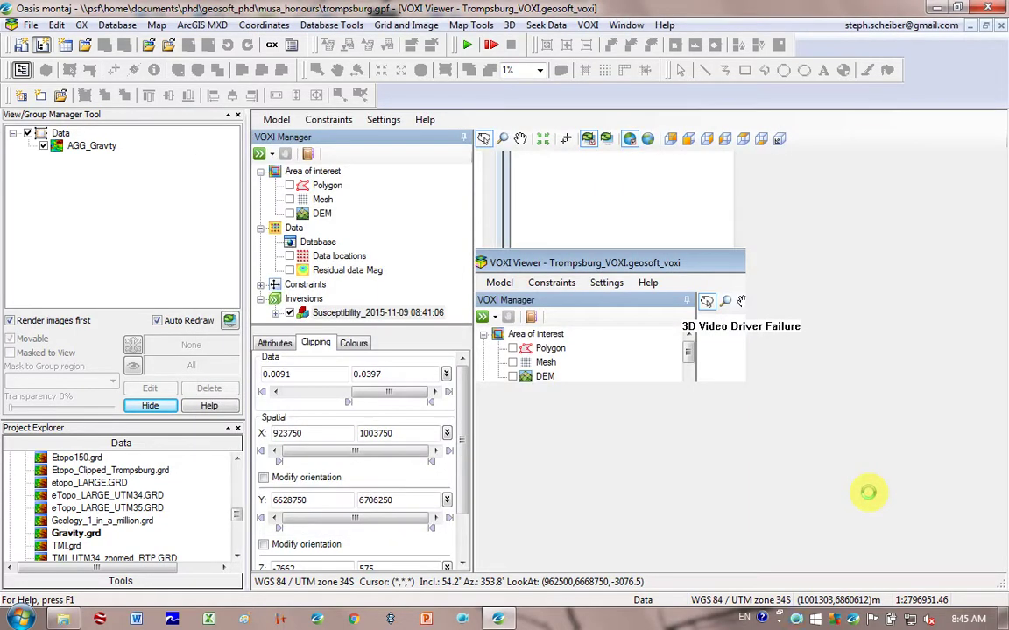